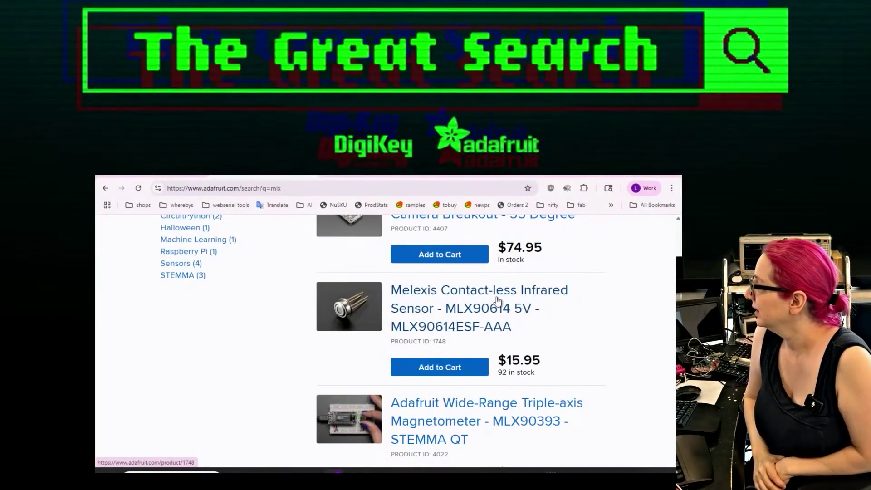
pyautogui.click(459, 297)
pyautogui.scroll(-1, 482, 257)
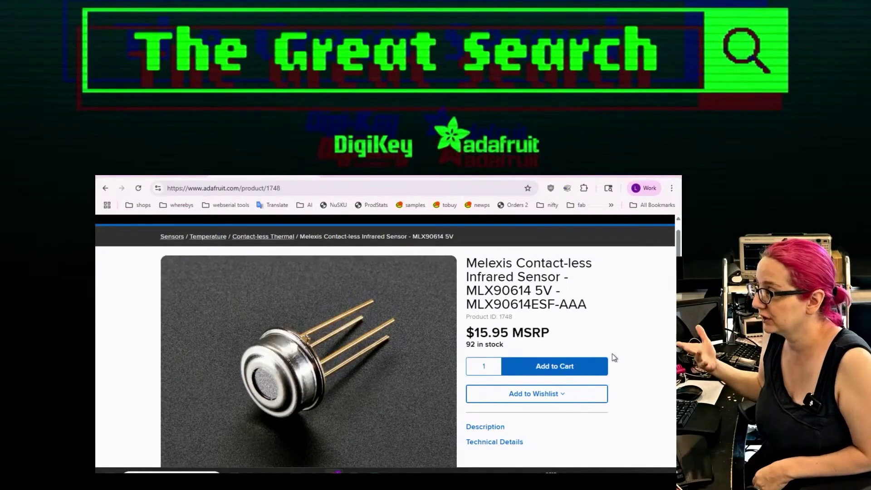
pyautogui.scroll(-3, 424, 286)
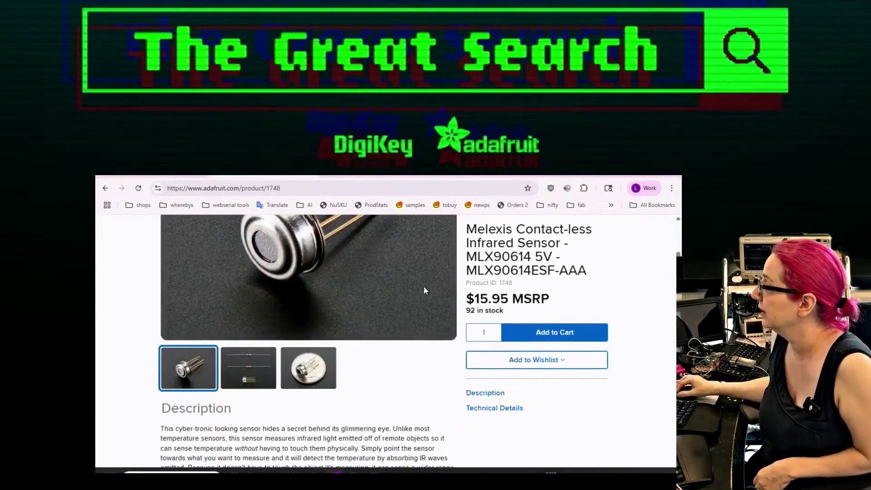
pyautogui.scroll(1, 422, 288)
pyautogui.click(279, 414)
pyautogui.scroll(1, 404, 380)
pyautogui.scroll(-1, 404, 380)
pyautogui.click(315, 425)
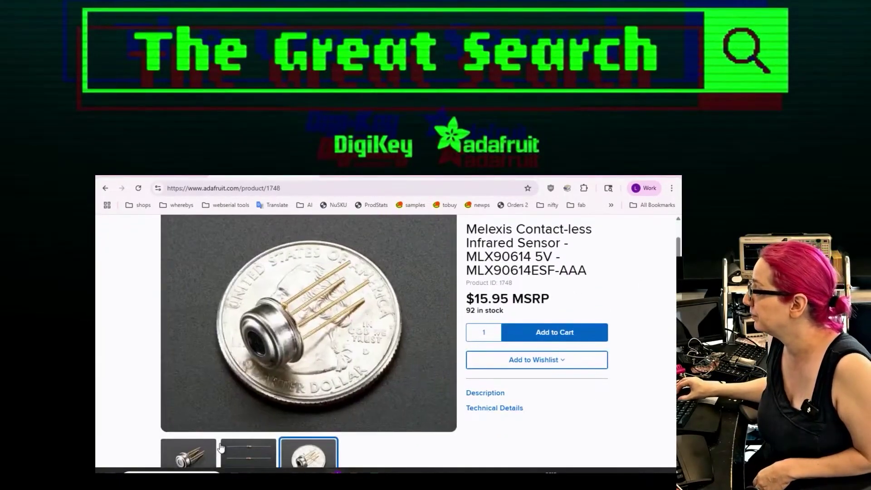
pyautogui.scroll(1, 295, 350)
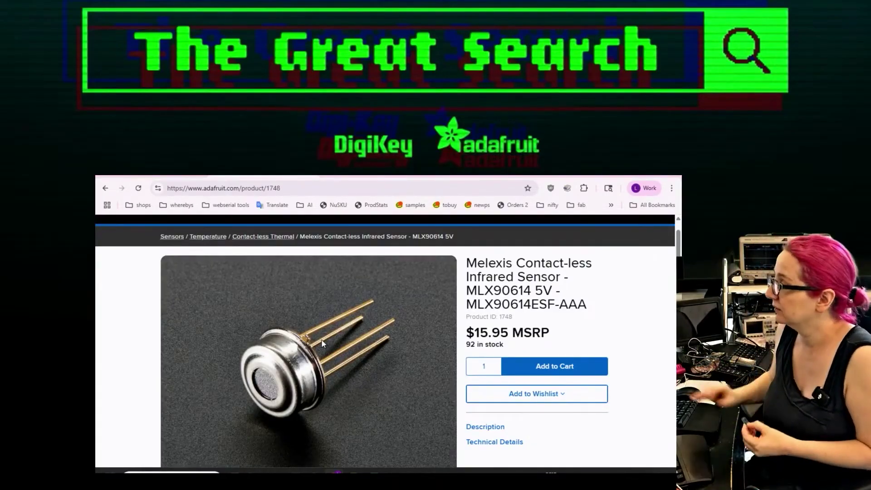
pyautogui.click(101, 185)
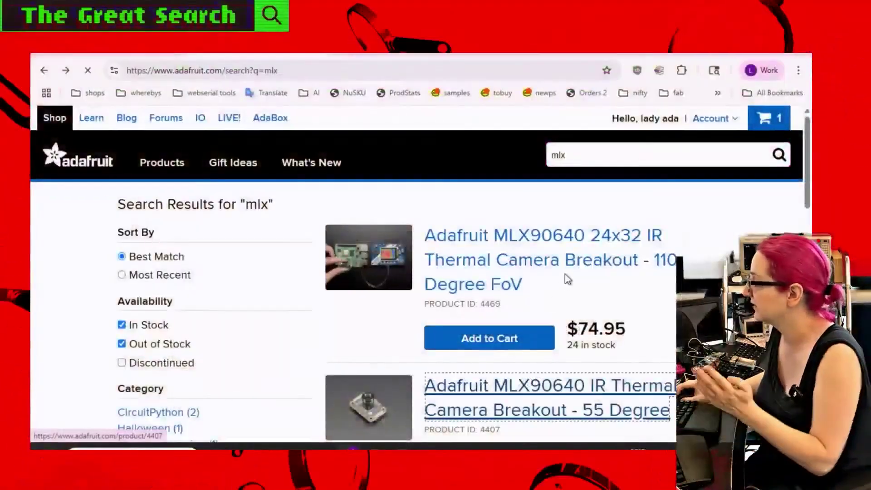
pyautogui.click(487, 399)
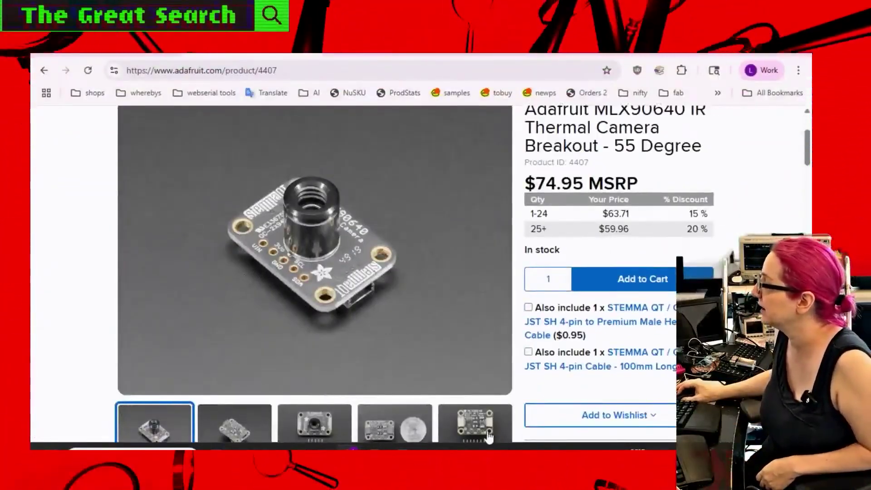
pyautogui.press('Left')
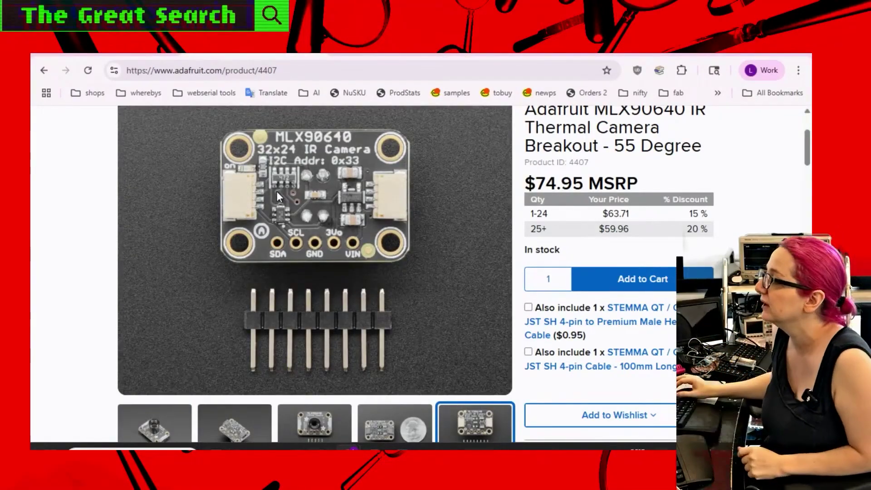
pyautogui.click(146, 440)
pyautogui.scroll(2, 597, 233)
pyautogui.moveTo(516, 241); pyautogui.dragTo(679, 249)
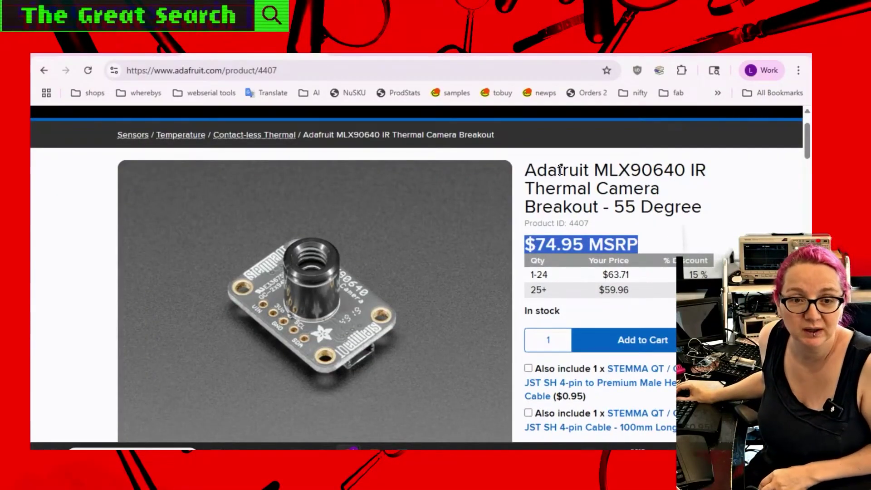
pyautogui.scroll(-5, 563, 173)
pyautogui.scroll(1, 375, 277)
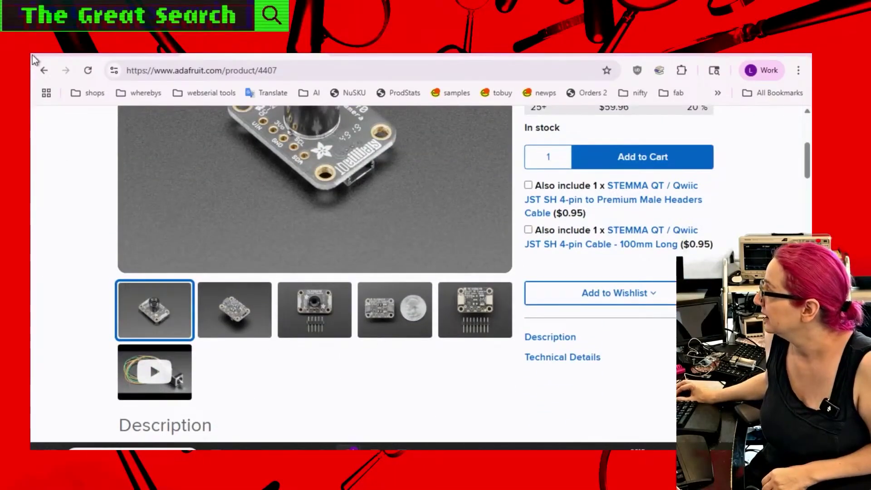
pyautogui.click(44, 70)
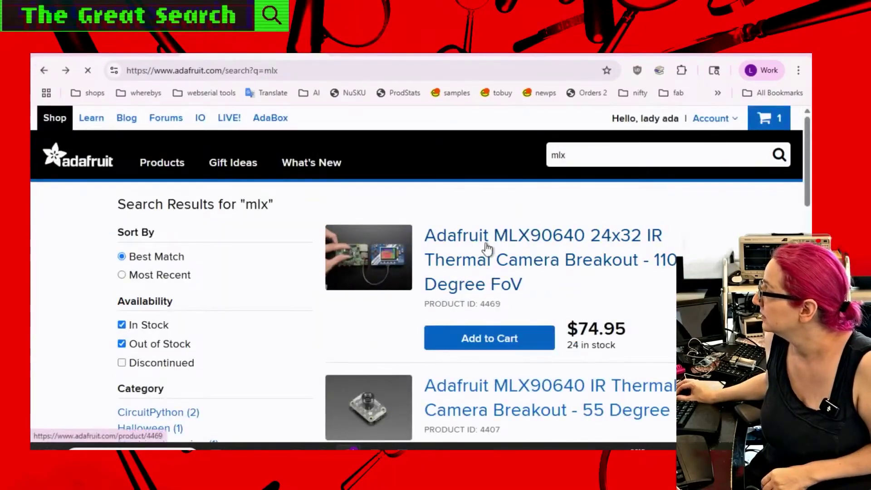
# - Open the MLX90640 24x32 IR Thermal Camera (110 Degree FoV) page and scroll to its Learn section
pyautogui.click(487, 247)
pyautogui.scroll(-2, 486, 243)
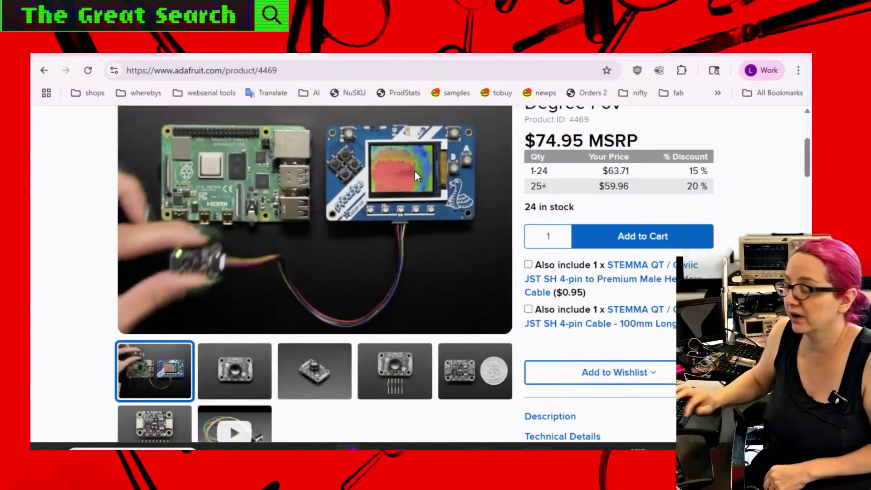
pyautogui.scroll(-15, 371, 333)
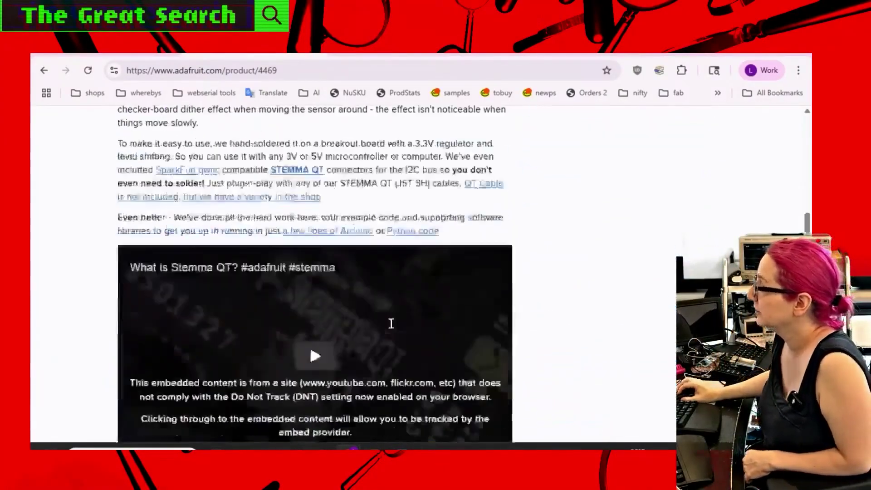
pyautogui.scroll(-20, 392, 330)
pyautogui.scroll(5, 392, 323)
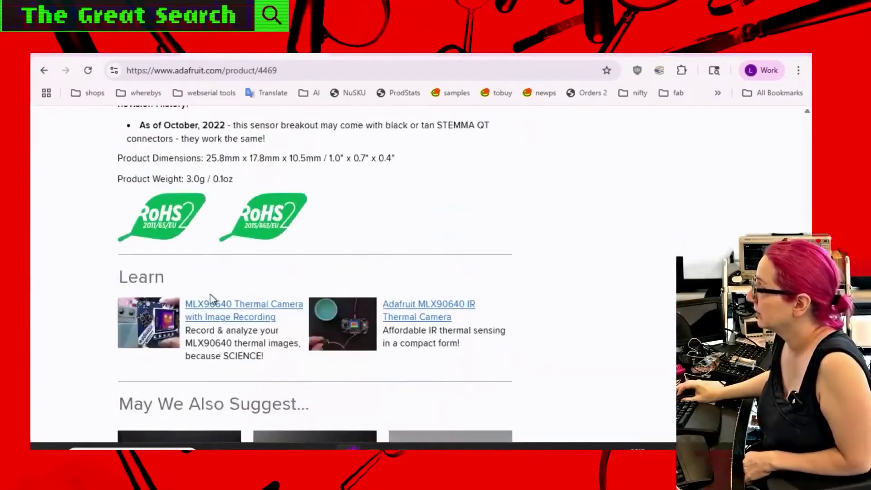
# - Skim the MLX90640 Thermal Camera with Image Recording guide, then return to the product page
pyautogui.click(196, 313)
pyautogui.scroll(-5, 630, 258)
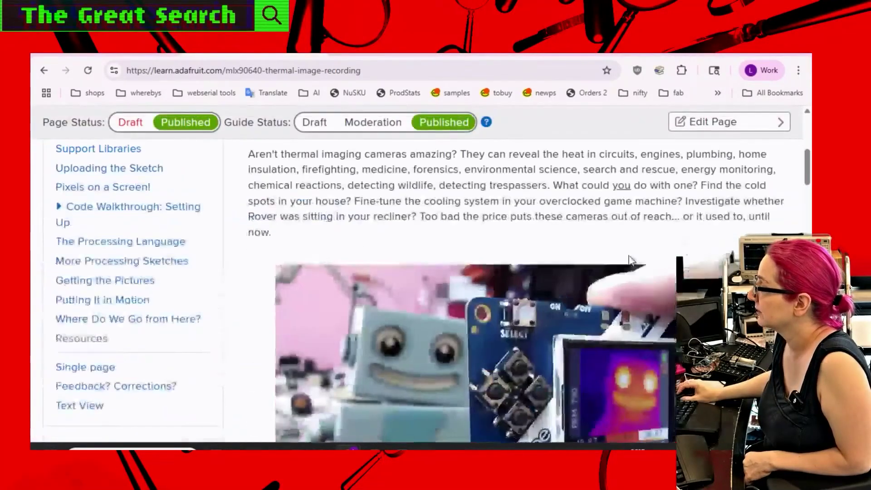
pyautogui.scroll(-3, 630, 258)
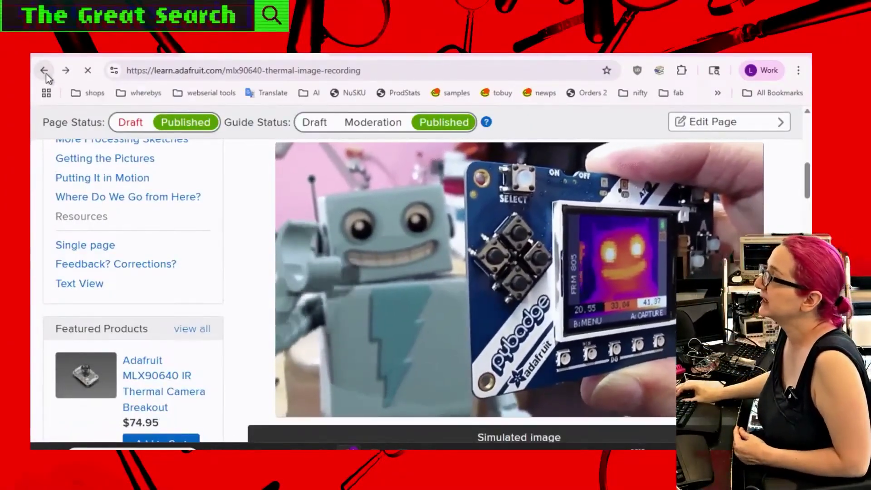
pyautogui.click(47, 74)
pyautogui.scroll(15, 731, 217)
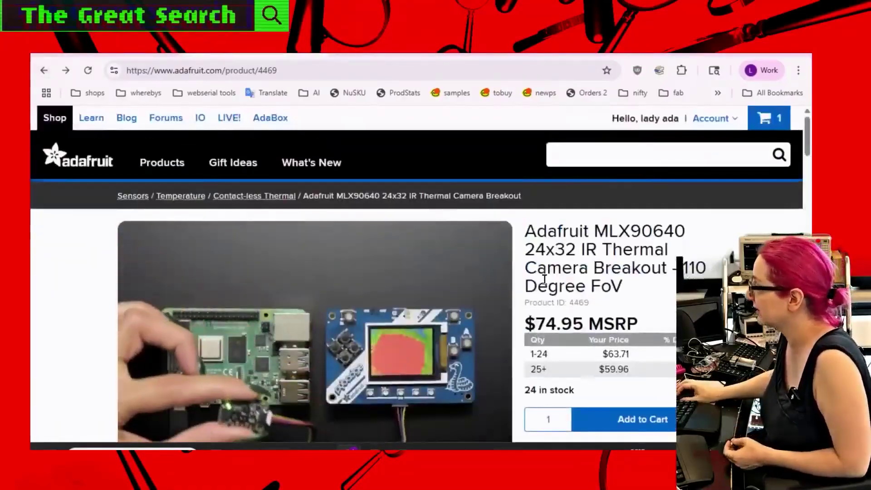
# - Go back to the mlx search results and open the Melexis MLX90614 5V sensor page
pyautogui.click(46, 73)
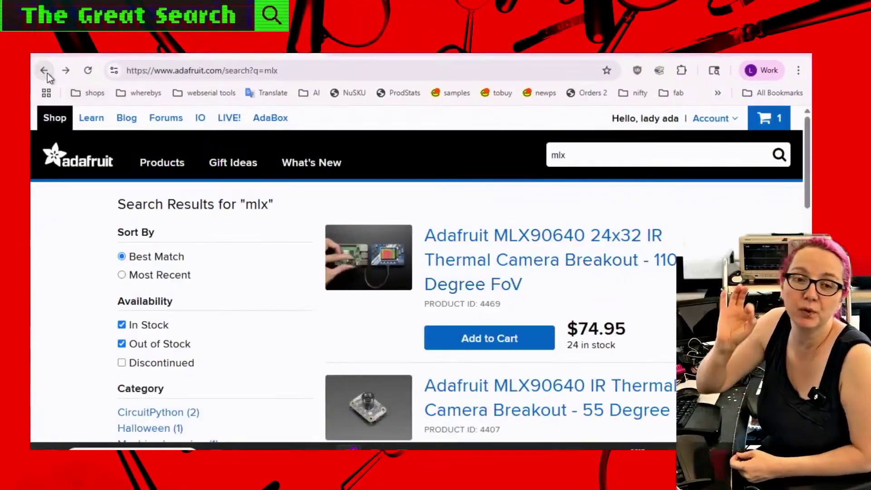
pyautogui.scroll(-4, 417, 235)
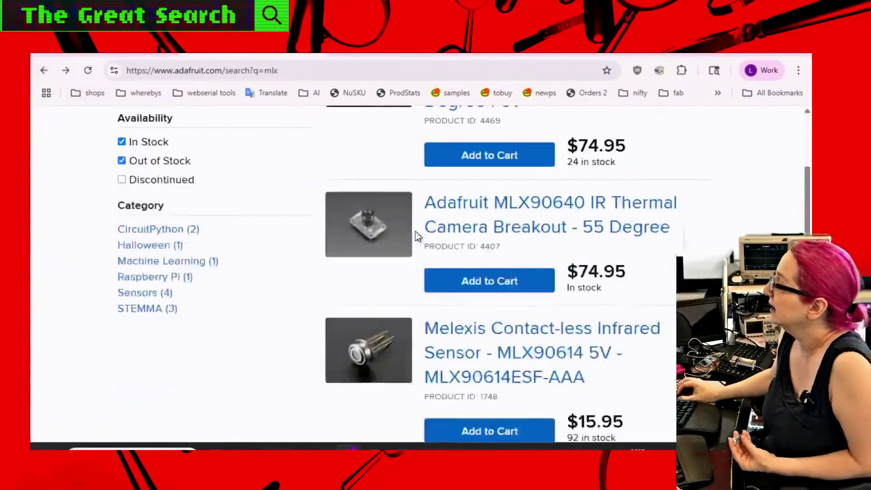
pyautogui.scroll(-3, 418, 235)
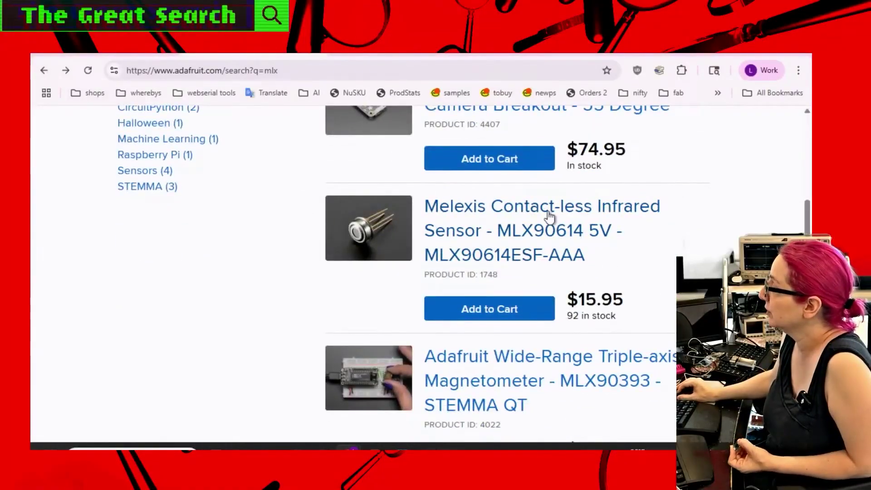
pyautogui.click(584, 229)
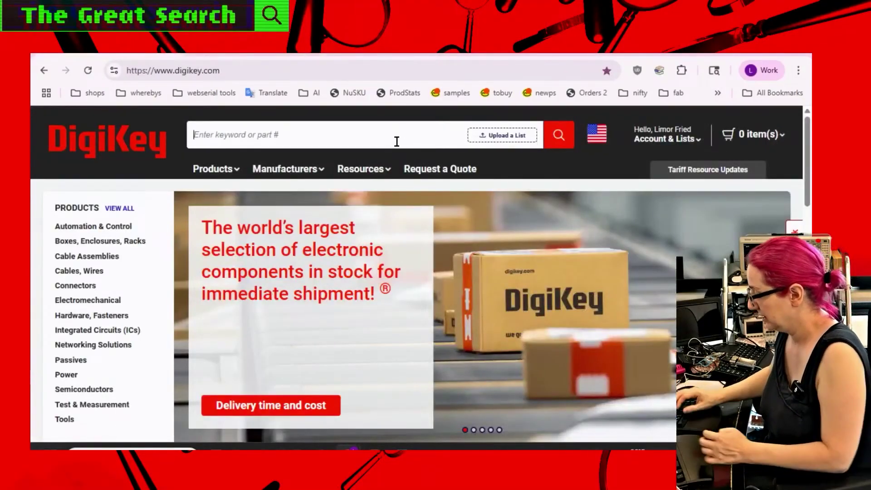
pyautogui.write('temp')
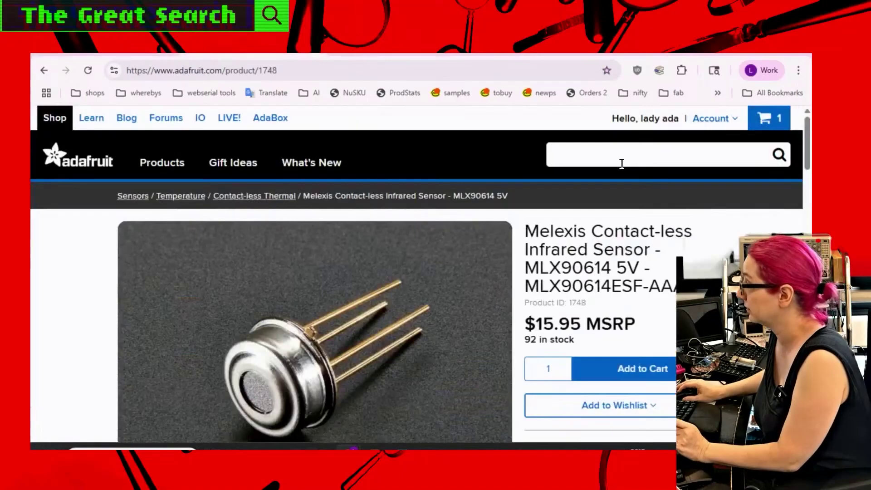
# - Search the site for tmp007, including discontinued products
pyautogui.click(674, 150)
pyautogui.write('tmp0')
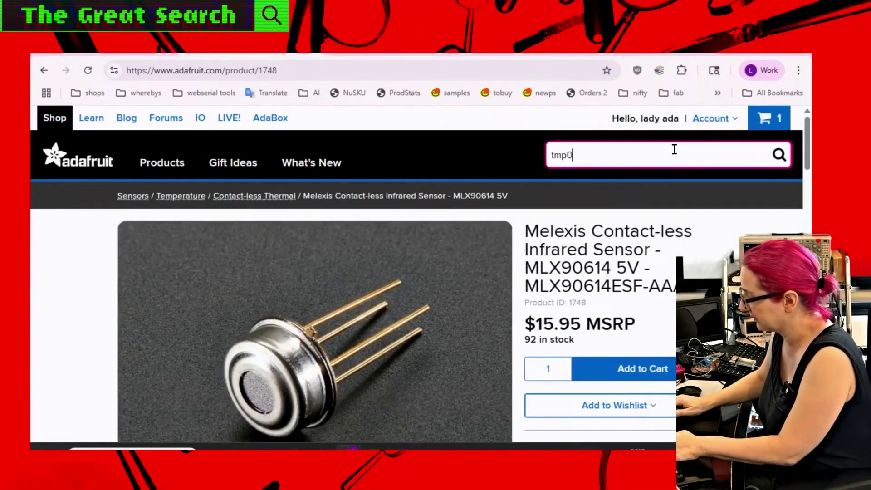
pyautogui.write('07')
pyautogui.press('Return')
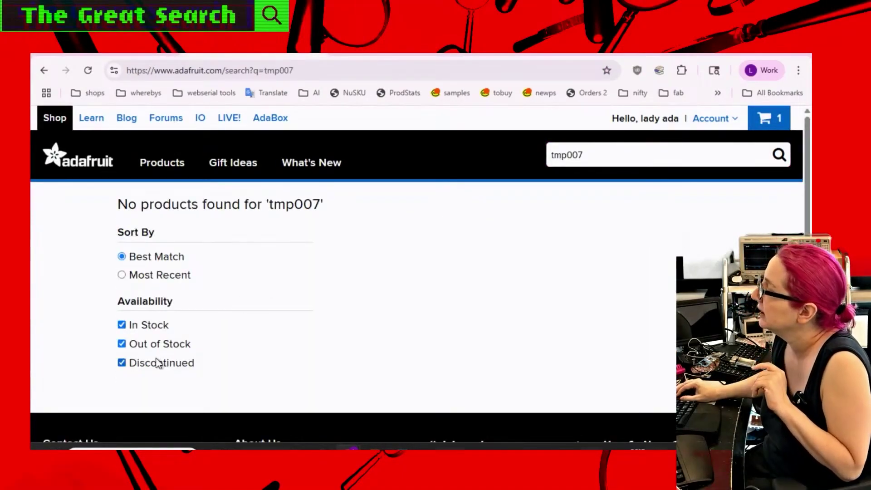
pyautogui.press('Return')
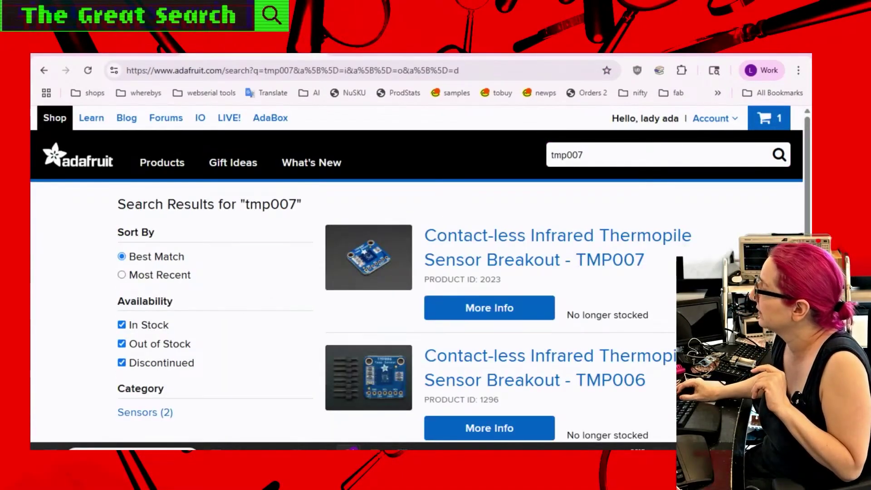
# - Enlarge the quarter-comparison photo, then make the pin-header photo the main TMP007 image
pyautogui.scroll(-1, 458, 352)
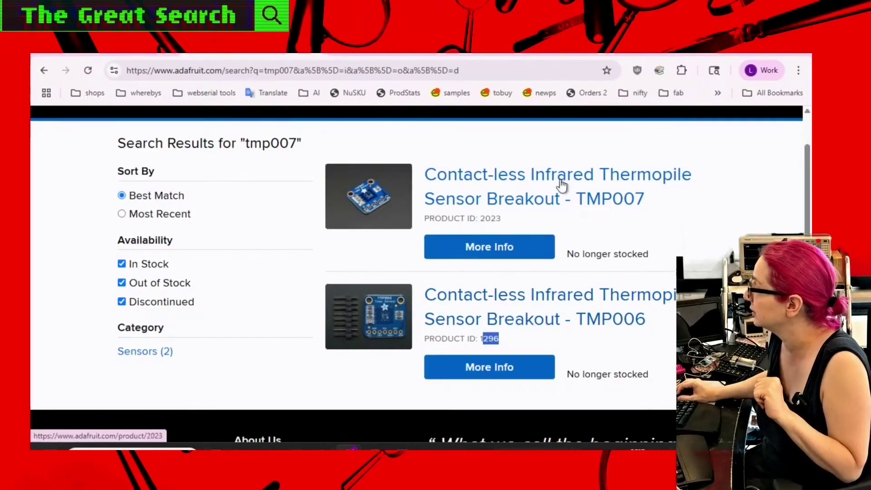
pyautogui.scroll(-3, 558, 171)
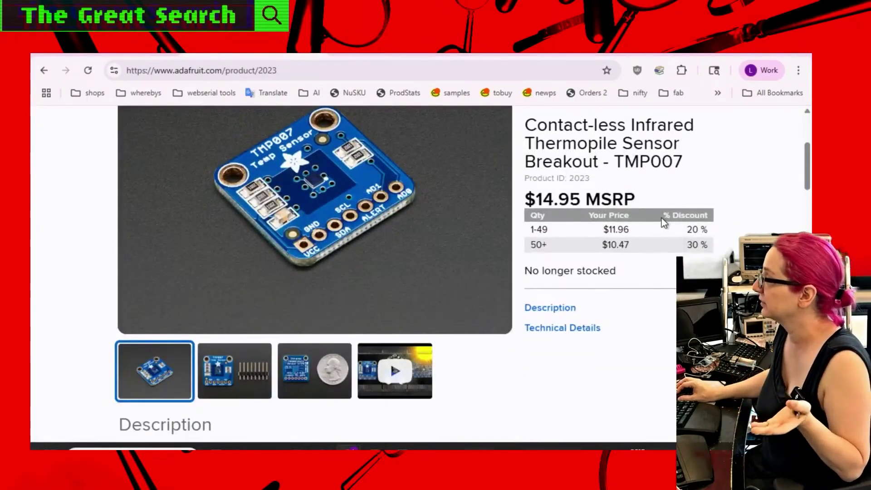
pyautogui.scroll(-1, 658, 212)
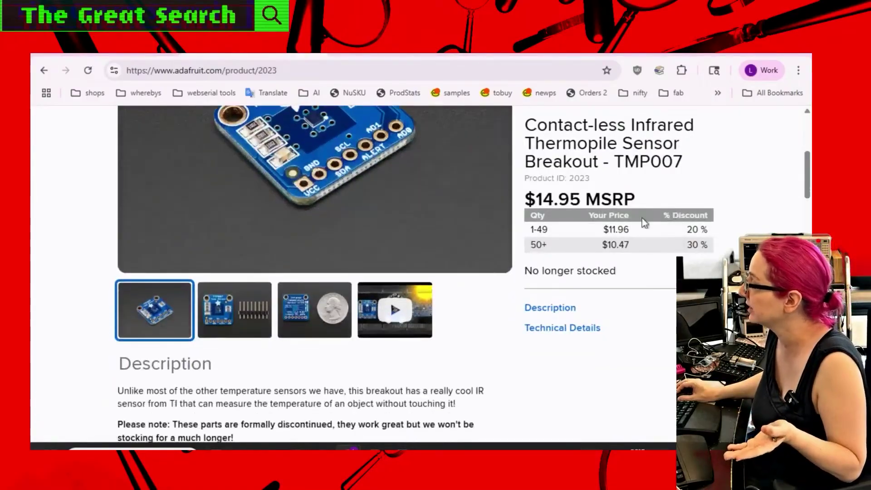
pyautogui.click(302, 322)
pyautogui.scroll(2, 580, 292)
pyautogui.scroll(-1, 420, 272)
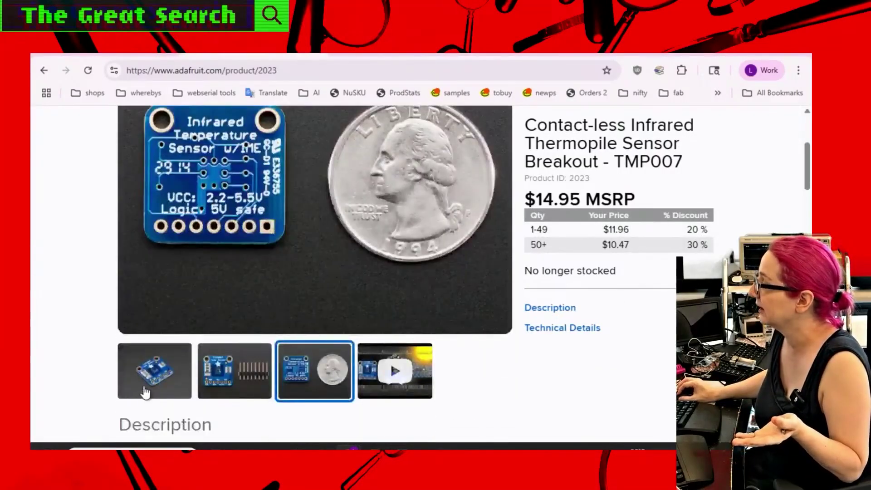
pyautogui.click(235, 370)
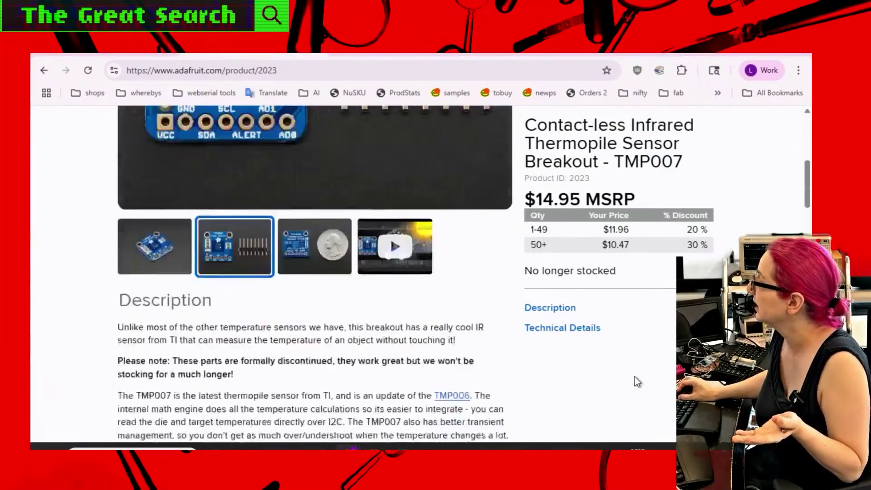
pyautogui.scroll(-3, 636, 376)
pyautogui.scroll(-3, 400, 282)
pyautogui.scroll(7, 406, 277)
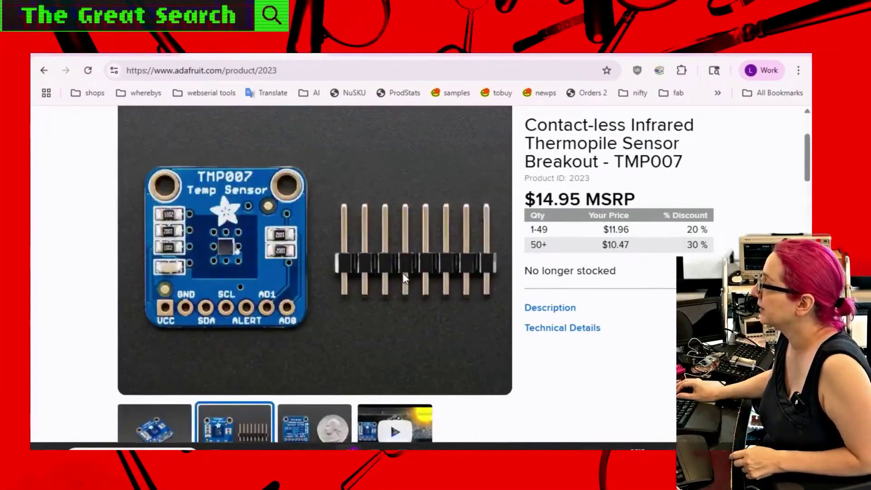
pyautogui.scroll(-2, 405, 278)
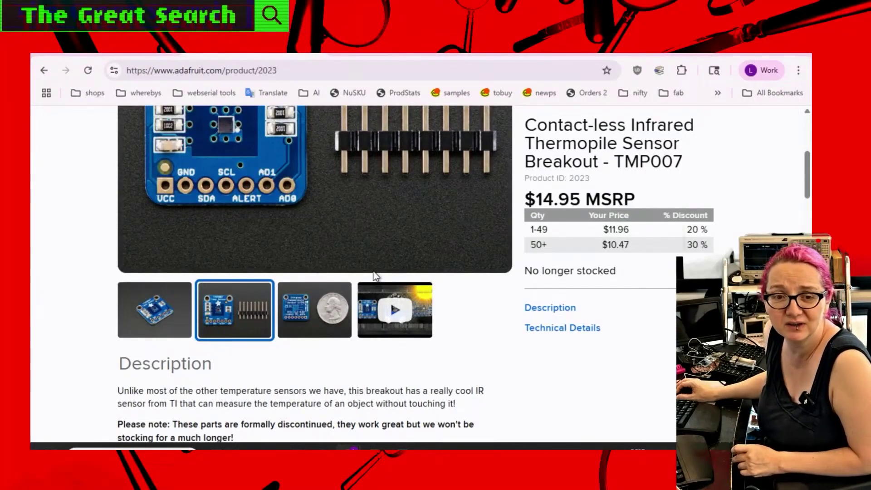
pyautogui.scroll(1, 426, 259)
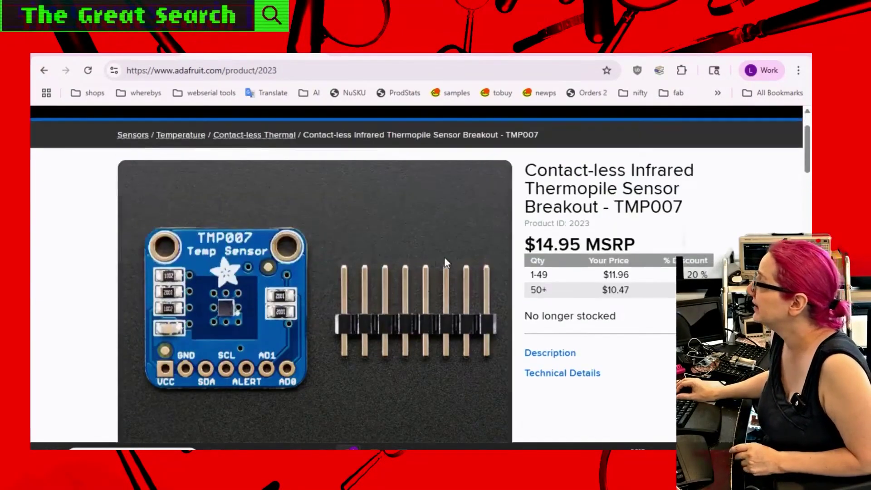
# - On the DigiKey site, search for tmp007
pyautogui.click(75, 57)
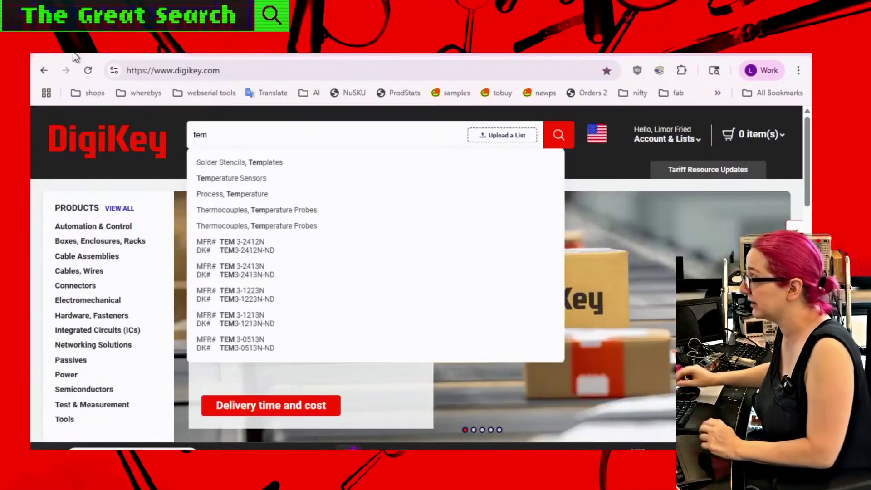
pyautogui.press('BackSpace')
pyautogui.press('BackSpace')
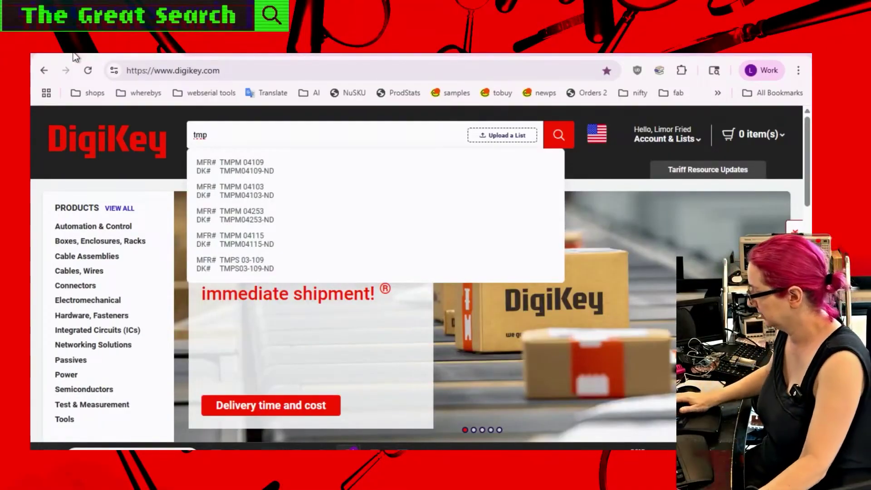
pyautogui.write('mp007')
pyautogui.press('Return')
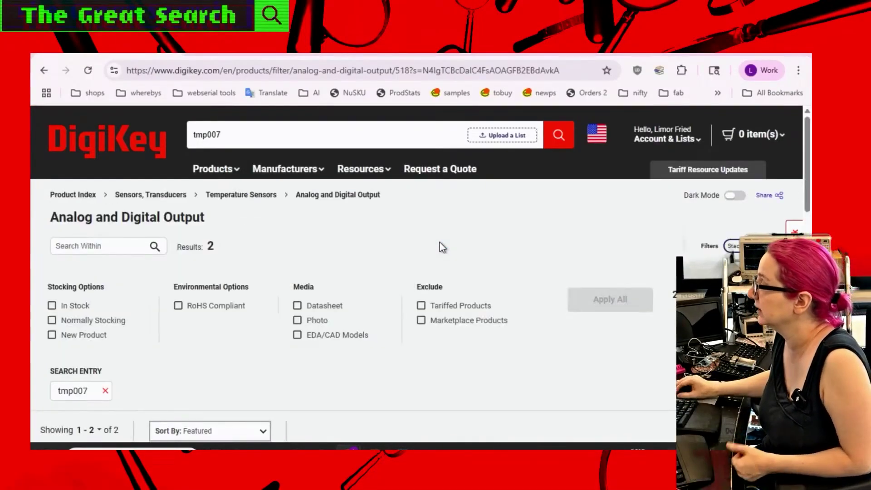
# - Open the obsolete TMP007AIYZFR product page and review its Product Attributes
pyautogui.scroll(-5, 440, 243)
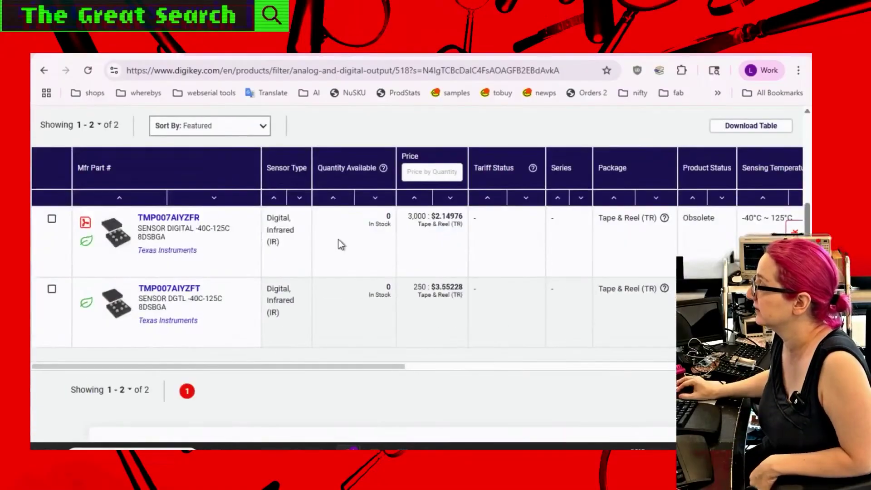
pyautogui.click(171, 218)
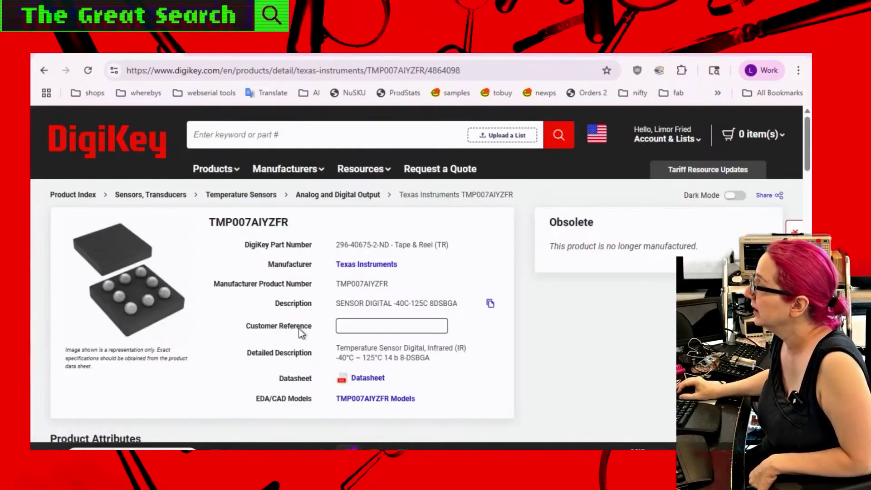
pyautogui.scroll(-6, 569, 227)
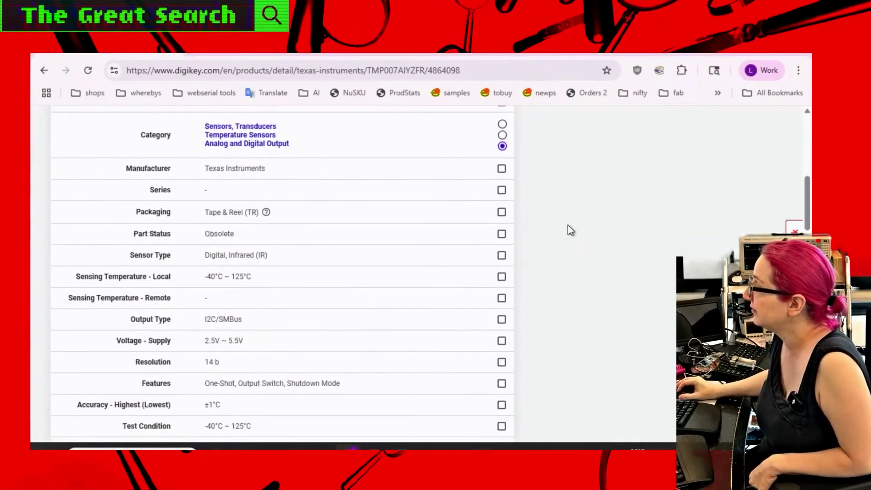
pyautogui.click(503, 258)
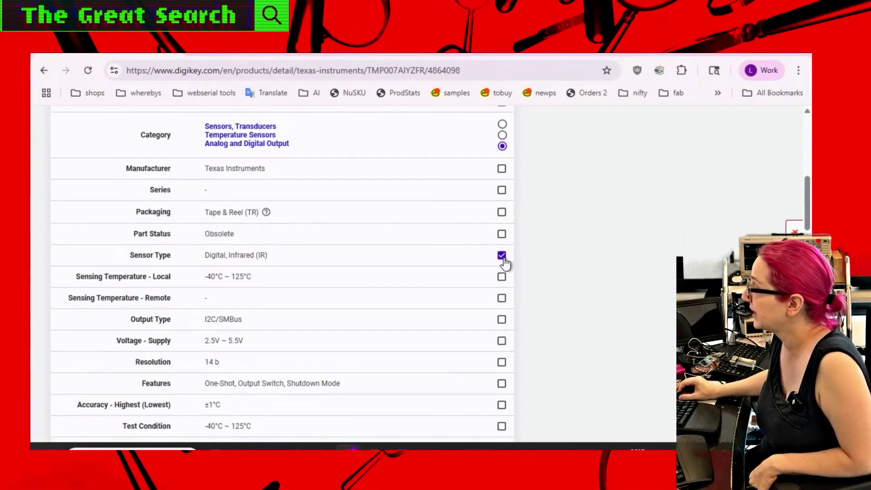
pyautogui.click(503, 258)
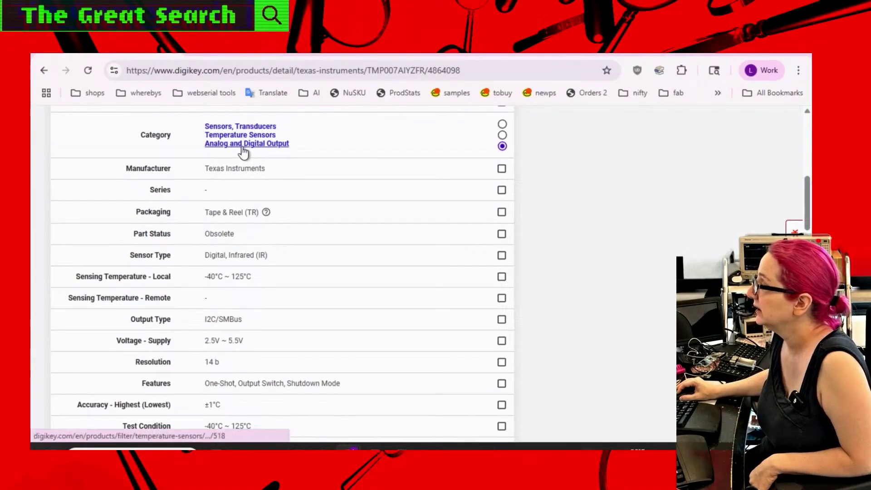
# - Browse the Analog and Digital Output category and apply the Active product-status filter
pyautogui.click(241, 146)
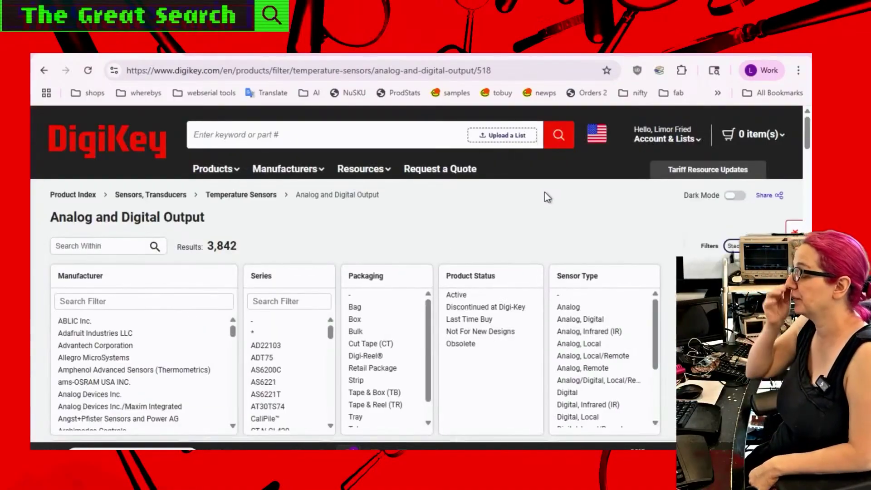
pyautogui.scroll(-10, 545, 192)
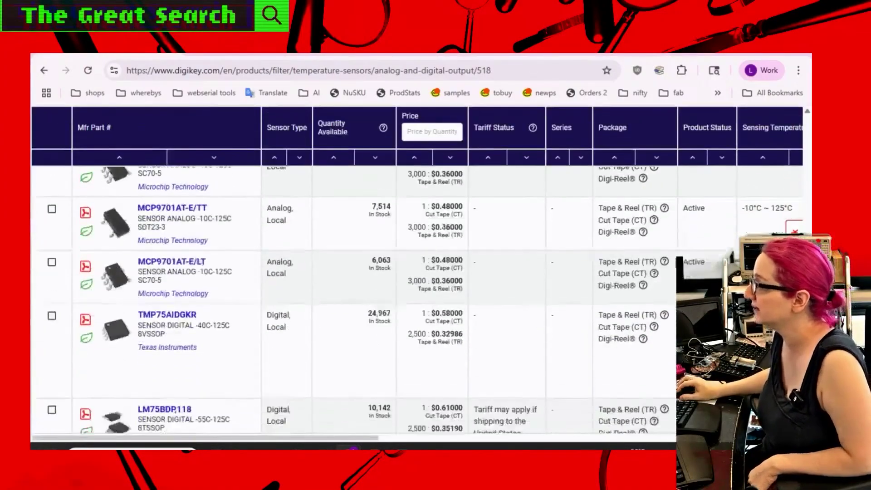
pyautogui.scroll(10, 679, 263)
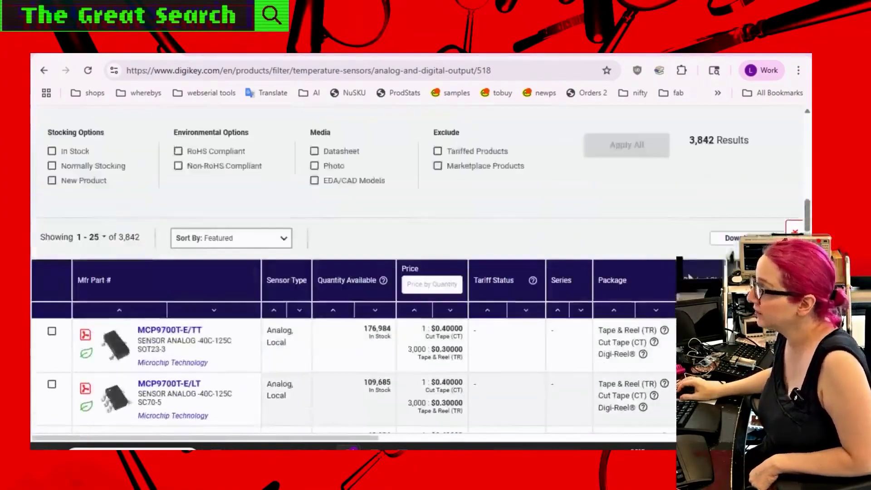
pyautogui.scroll(5, 689, 276)
pyautogui.scroll(4, 416, 275)
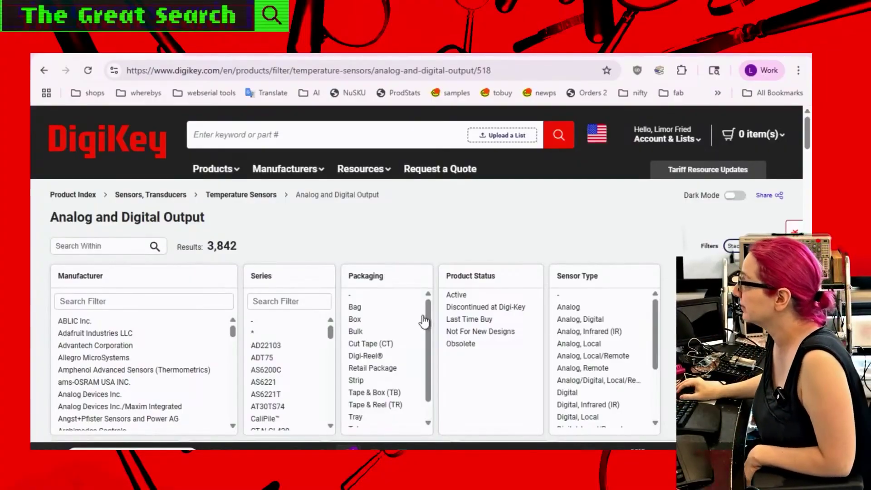
pyautogui.click(456, 295)
pyautogui.scroll(-3, 456, 295)
pyautogui.scroll(3, 456, 294)
pyautogui.scroll(-10, 456, 295)
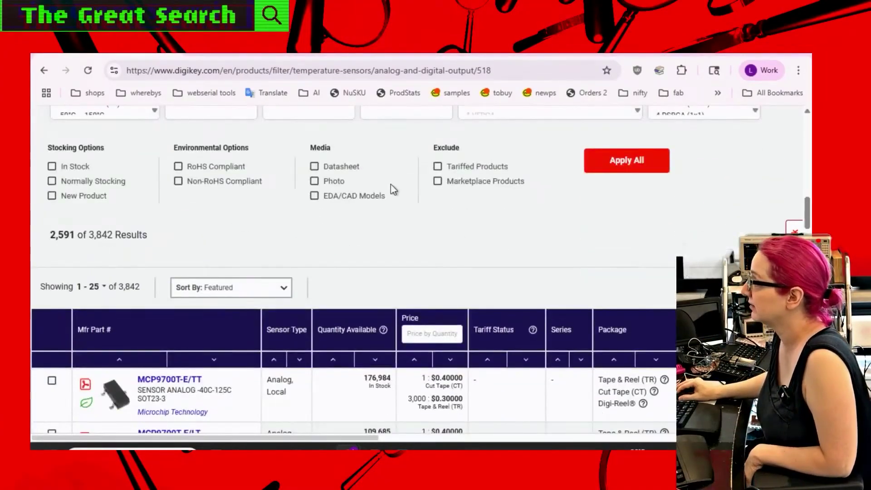
pyautogui.click(636, 166)
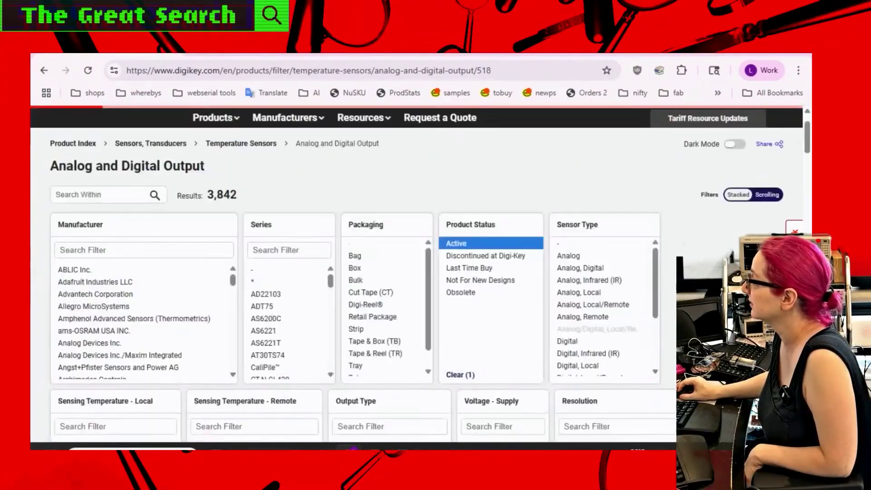
# - Select Analog Infrared (IR), Digital Infrared (IR) and Infrared (IR) sensor types, giving 111 pending matches
pyautogui.scroll(-4, 651, 211)
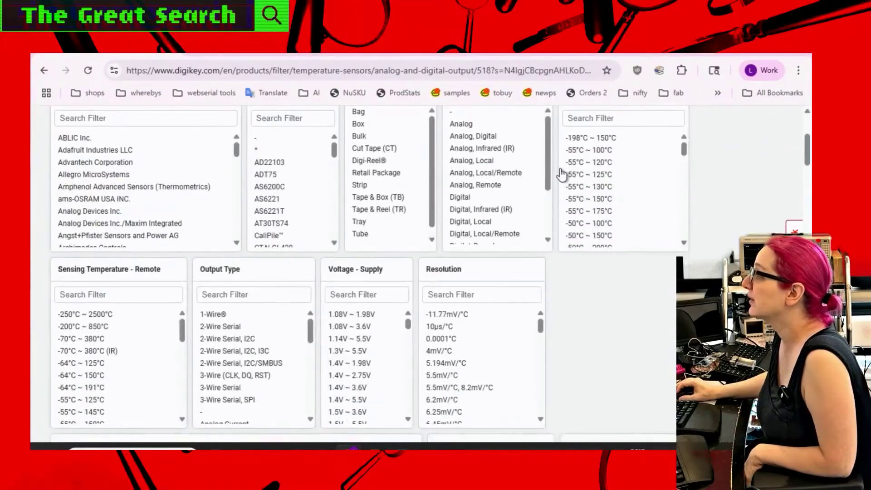
pyautogui.scroll(-3, 549, 161)
pyautogui.scroll(4, 732, 198)
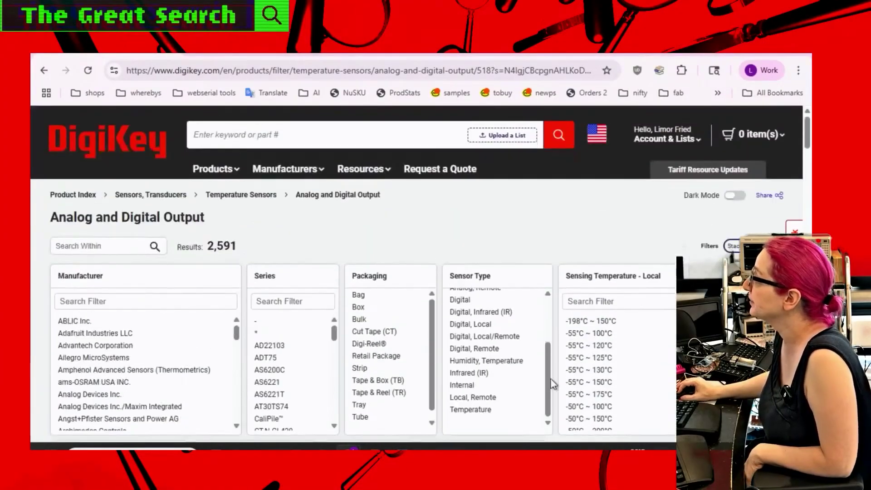
pyautogui.moveTo(544, 399); pyautogui.dragTo(556, 357)
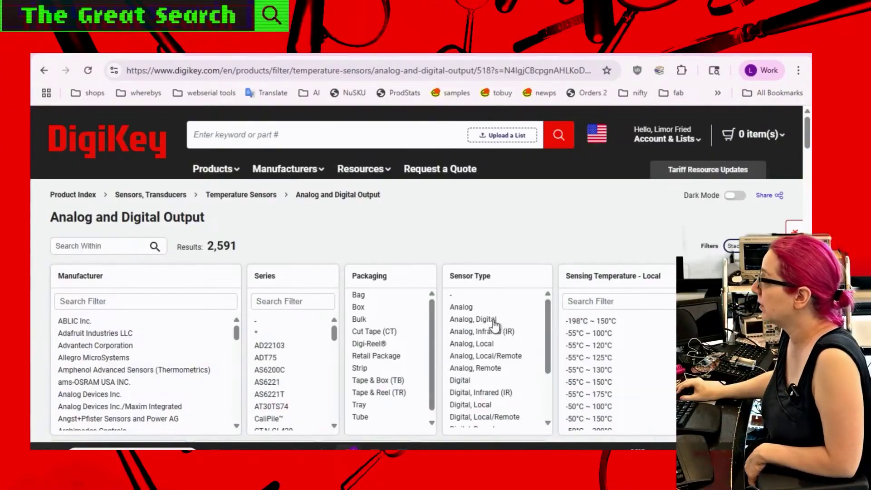
pyautogui.click(507, 333)
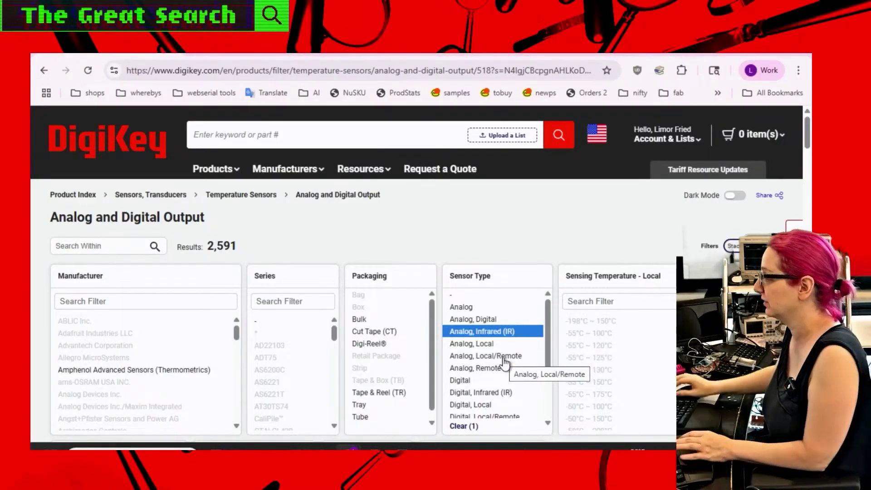
pyautogui.click(484, 394)
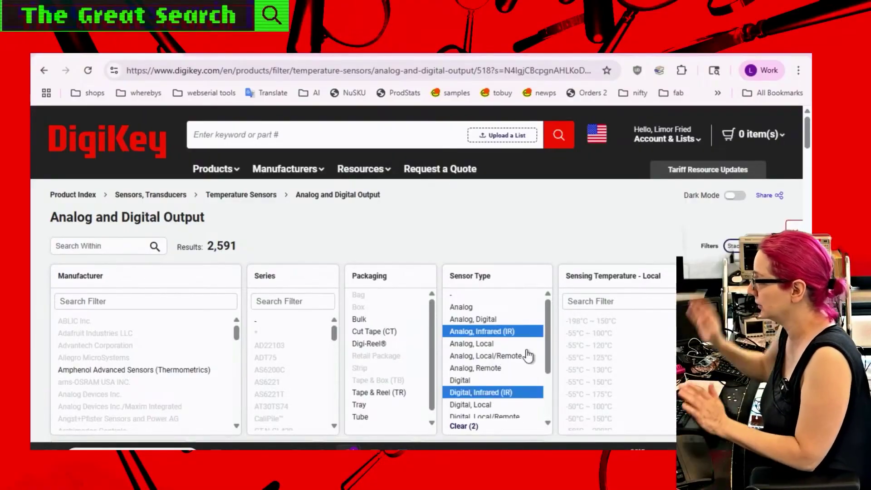
pyautogui.scroll(-3, 555, 358)
pyautogui.click(531, 375)
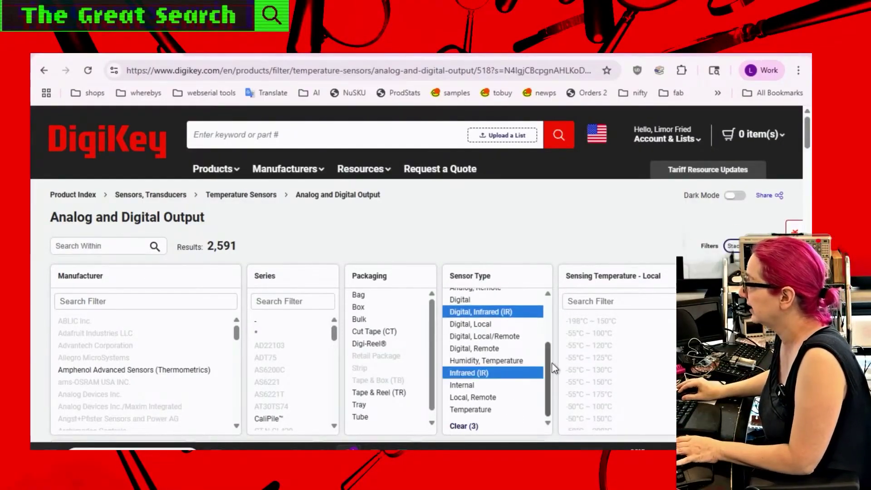
pyautogui.scroll(3, 534, 381)
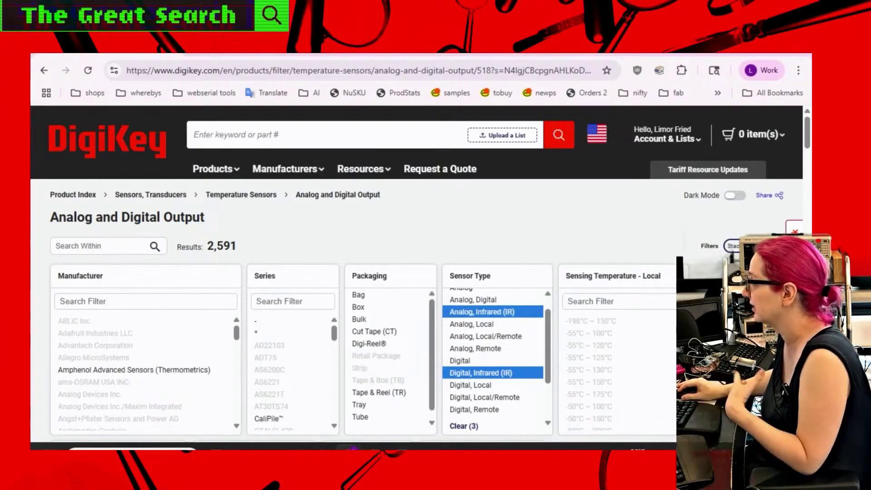
pyautogui.scroll(-3, 416, 272)
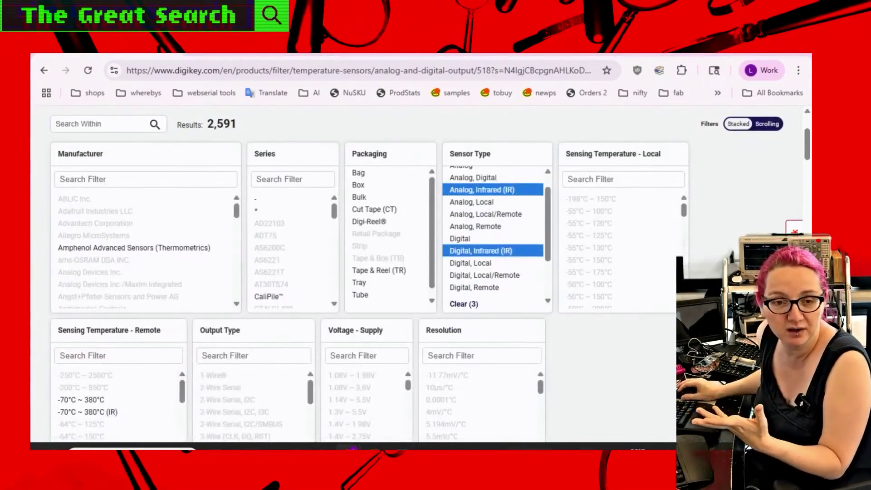
pyautogui.scroll(-4, 354, 272)
pyautogui.scroll(3, 354, 272)
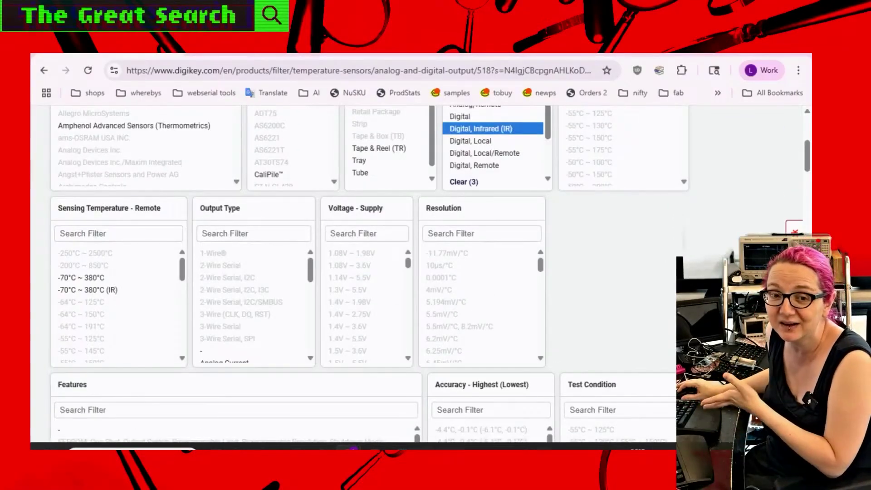
pyautogui.scroll(-15, 717, 236)
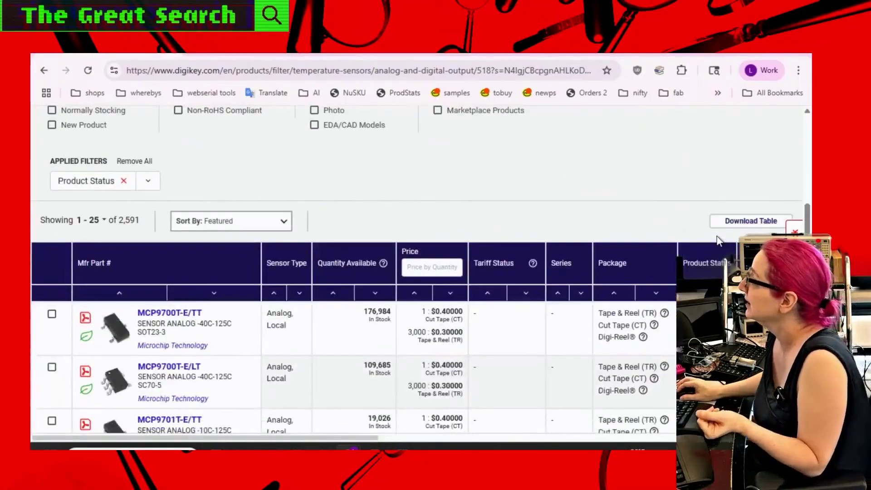
pyautogui.scroll(4, 717, 241)
# - Apply the pending filters so only the 111 infrared sensors are listed
pyautogui.click(637, 277)
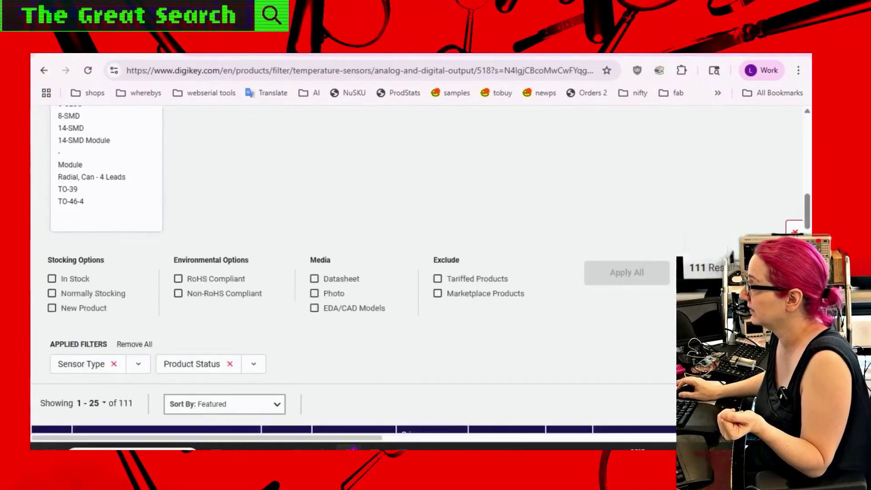
pyautogui.scroll(-10, 456, 327)
pyautogui.scroll(1, 456, 327)
pyautogui.scroll(-2, 456, 326)
# - Browse the results, previewing the Melexis MLX90614 and Amphenol ZTP sensor images
pyautogui.moveTo(117, 248)
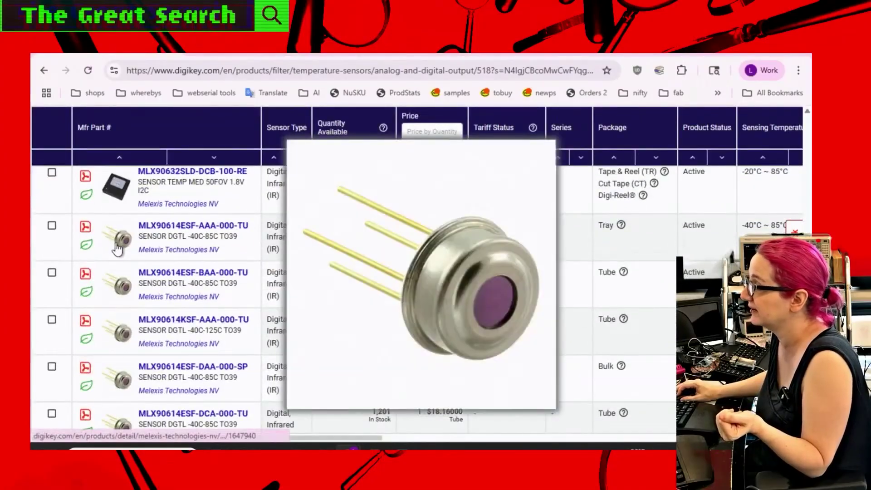
pyautogui.scroll(-4, 507, 288)
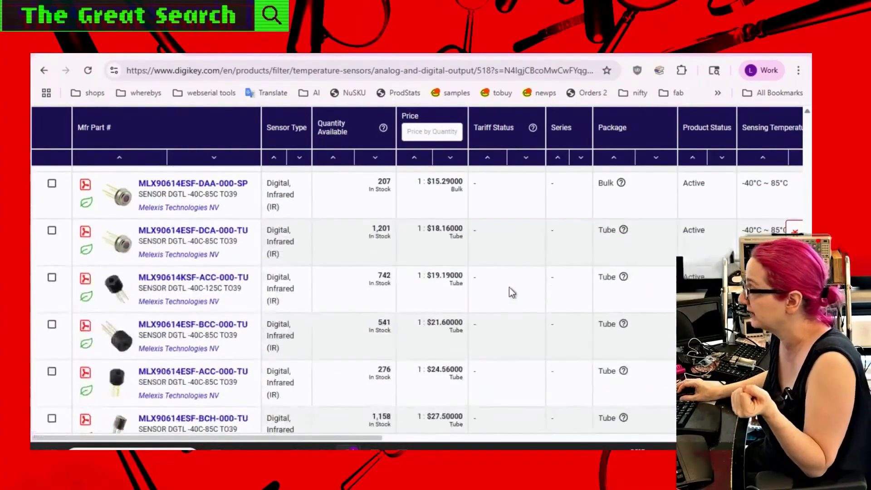
pyautogui.moveTo(121, 344)
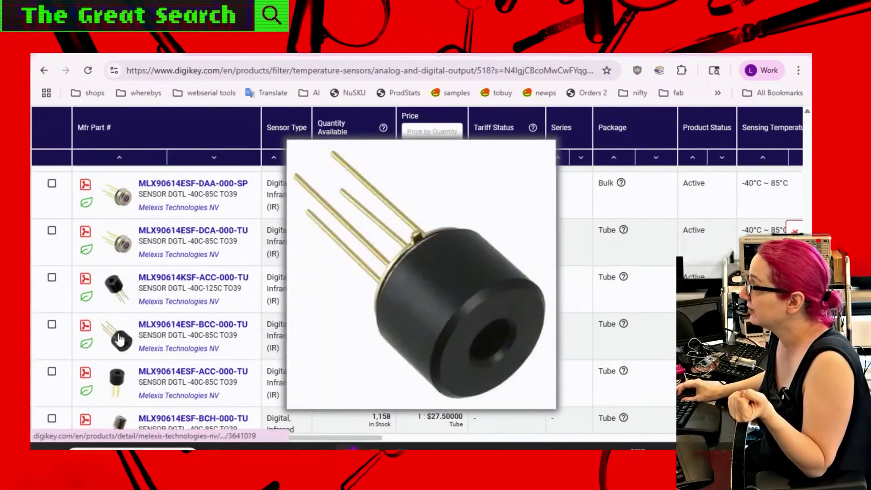
pyautogui.scroll(-2, 121, 344)
pyautogui.moveTo(117, 406)
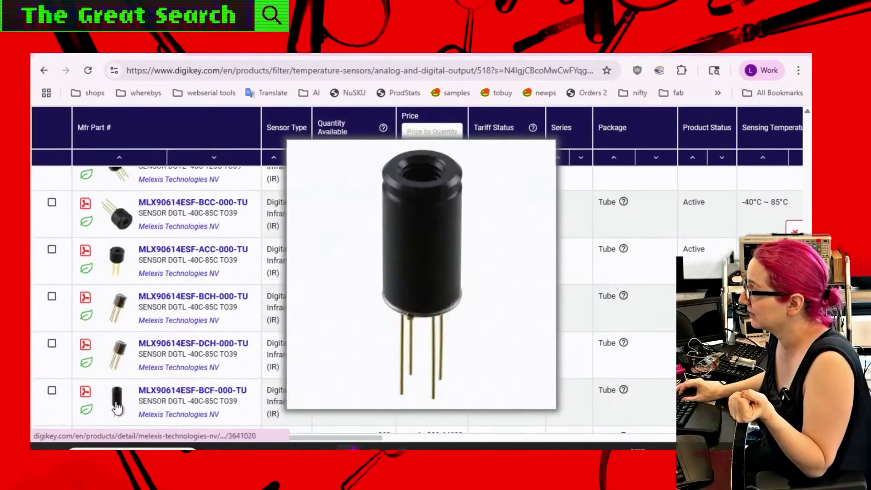
pyautogui.scroll(-4, 117, 408)
pyautogui.moveTo(123, 318)
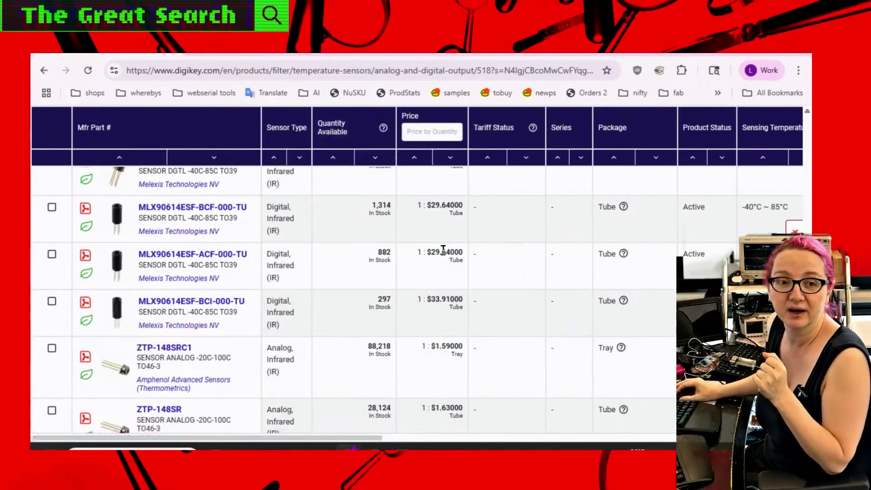
pyautogui.scroll(-6, 404, 309)
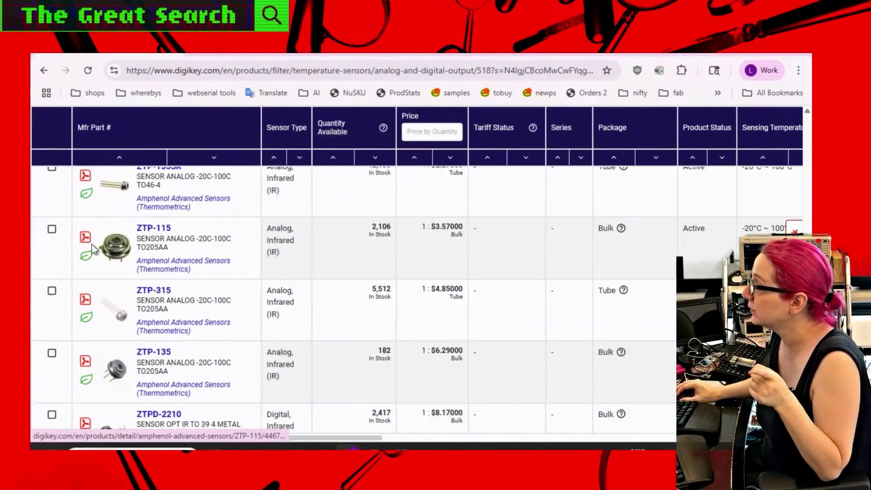
pyautogui.click(84, 237)
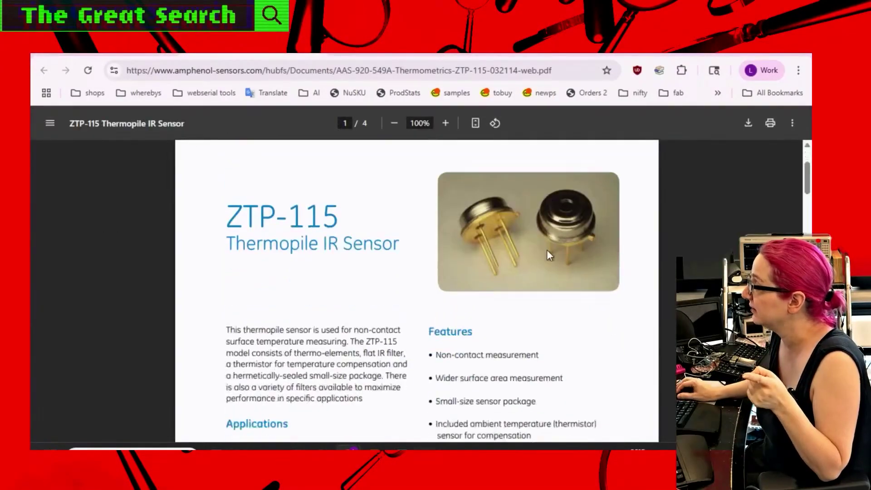
pyautogui.scroll(-10, 548, 250)
pyautogui.hotkey('alt', 'Left')
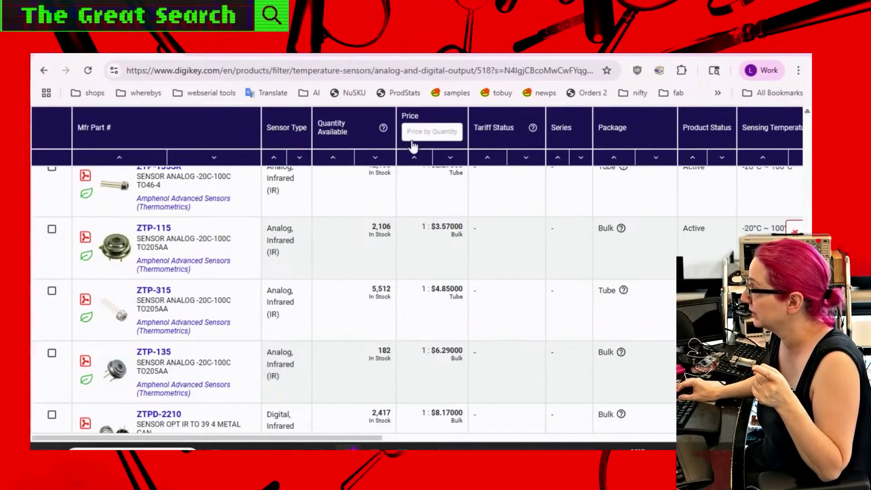
pyautogui.hotkey('alt', 'Right')
pyautogui.scroll(-5, 550, 279)
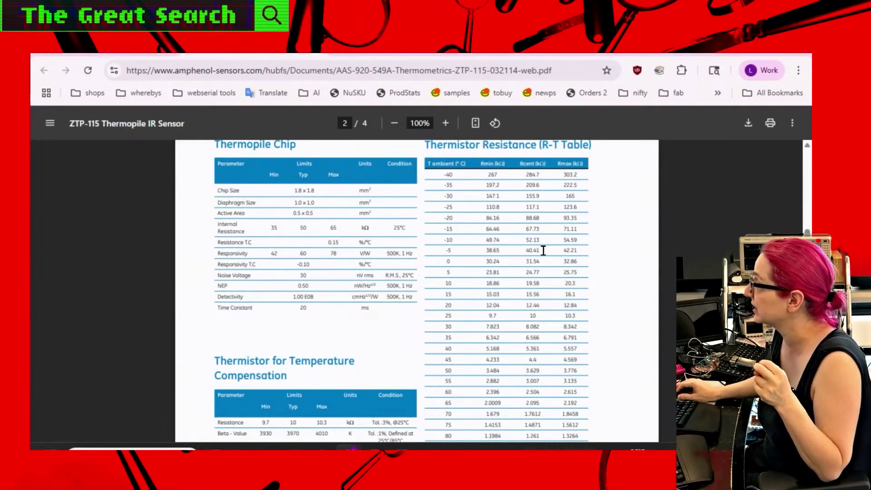
pyautogui.scroll(-5, 536, 267)
pyautogui.scroll(8, 525, 260)
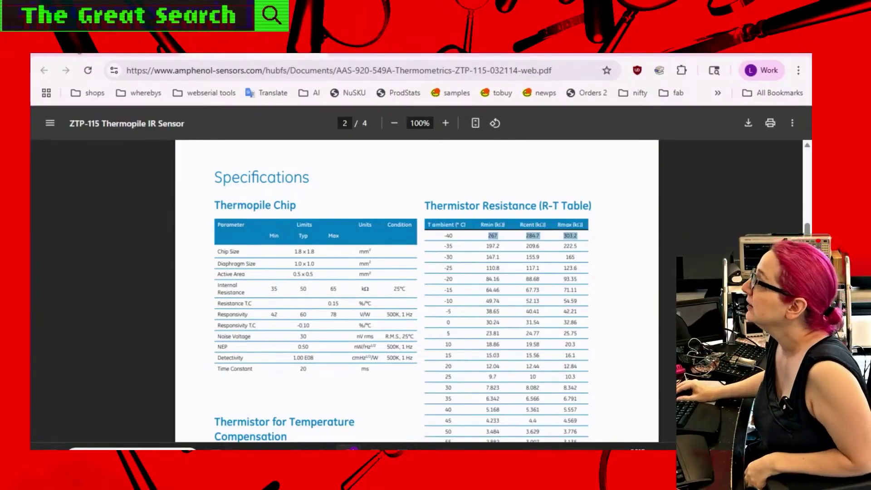
pyautogui.click(128, 53)
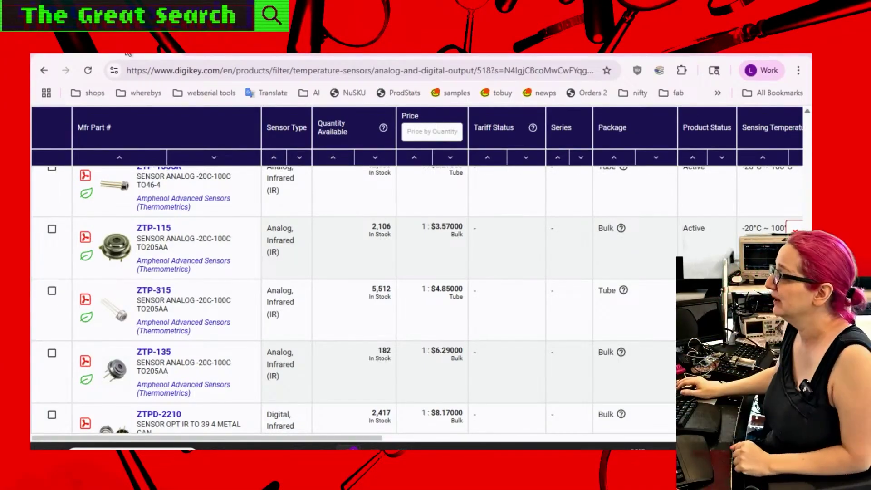
# - In Sensor Type, deselect Analog Infrared (IR), keeping Digital Infrared (IR) and Infrared (IR)
pyautogui.scroll(-4, 405, 250)
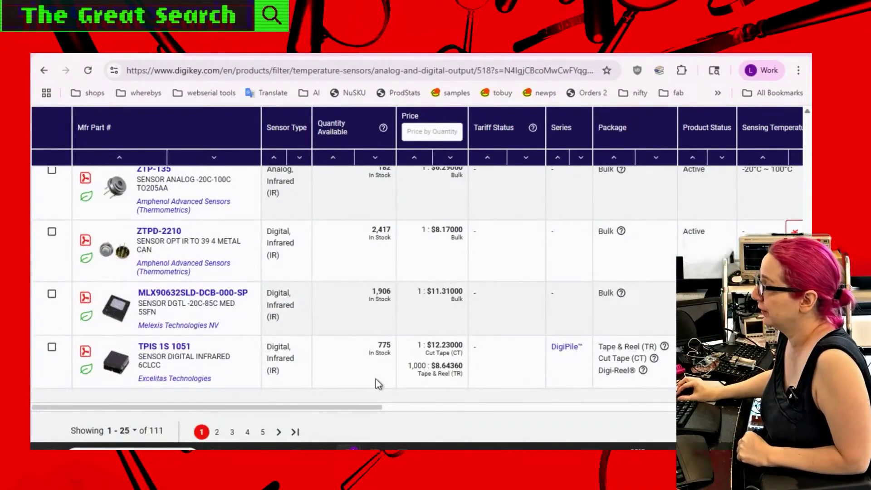
pyautogui.scroll(20, 488, 372)
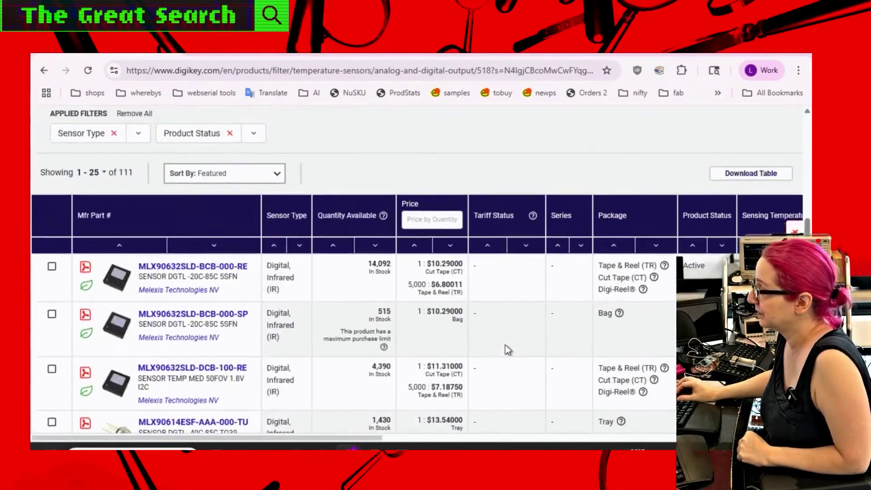
pyautogui.scroll(8, 505, 337)
pyautogui.scroll(-2, 590, 281)
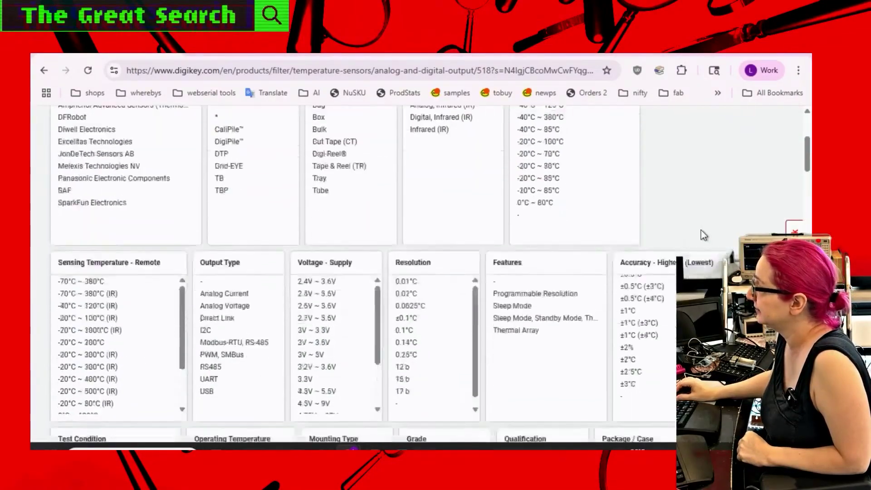
pyautogui.scroll(2, 701, 230)
pyautogui.moveTo(450, 173); pyautogui.dragTo(443, 198)
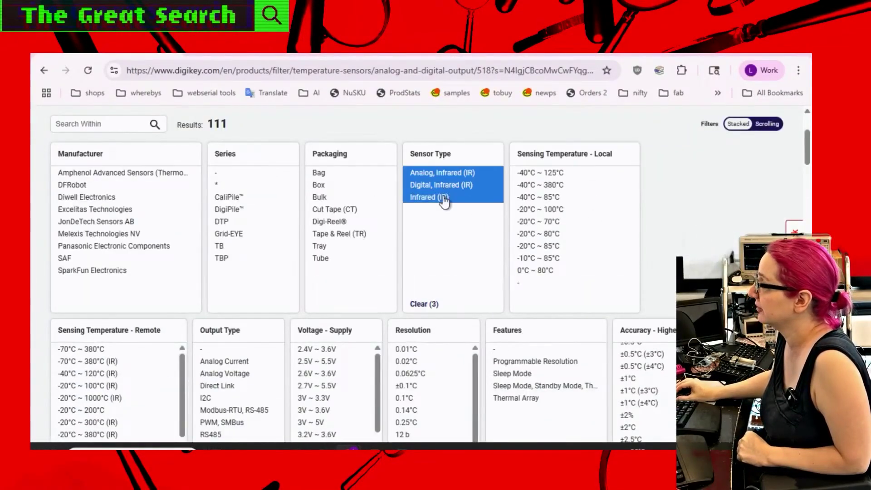
pyautogui.keyDown('ctrl'); pyautogui.click(454, 185); pyautogui.keyUp('ctrl')
pyautogui.keyDown('ctrl'); pyautogui.click(456, 172); pyautogui.keyUp('ctrl')
pyautogui.keyDown('ctrl'); pyautogui.click(456, 185); pyautogui.keyUp('ctrl')
# - Apply the revised sensor-type filter and review the 95 remaining results, including MLX90632 at $11.31
pyautogui.scroll(-2, 456, 185)
pyautogui.scroll(-12, 454, 272)
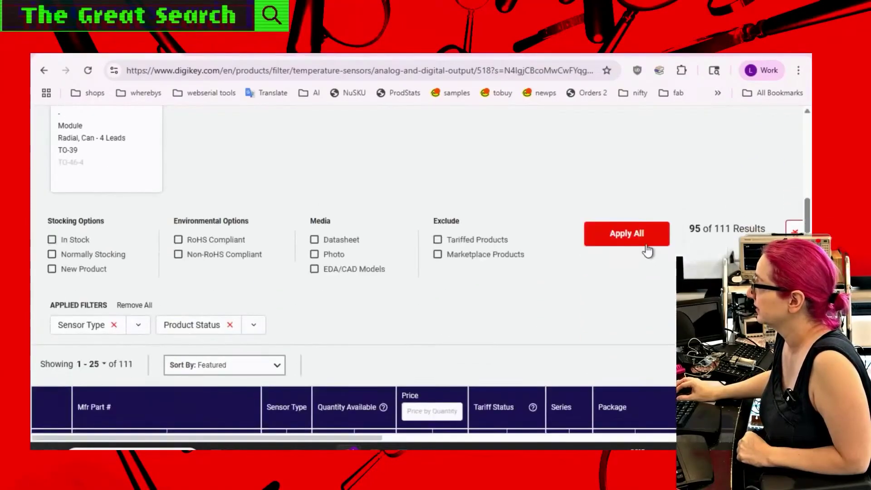
pyautogui.click(645, 239)
pyautogui.scroll(-10, 352, 230)
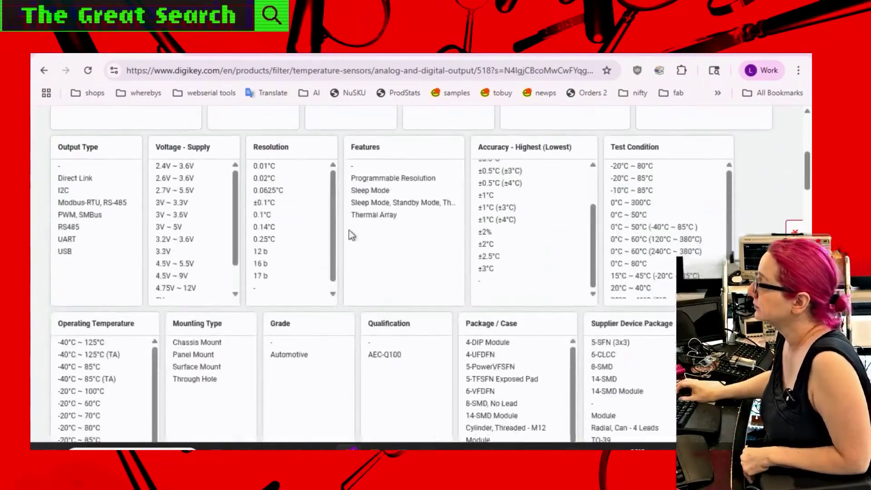
pyautogui.scroll(-2, 353, 230)
pyautogui.scroll(5, 491, 216)
pyautogui.scroll(-8, 491, 216)
pyautogui.scroll(-10, 491, 217)
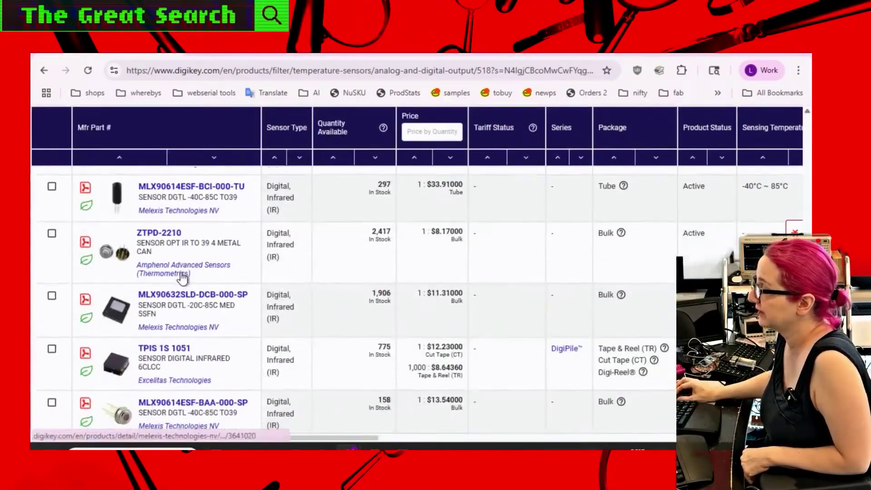
pyautogui.scroll(10, 629, 303)
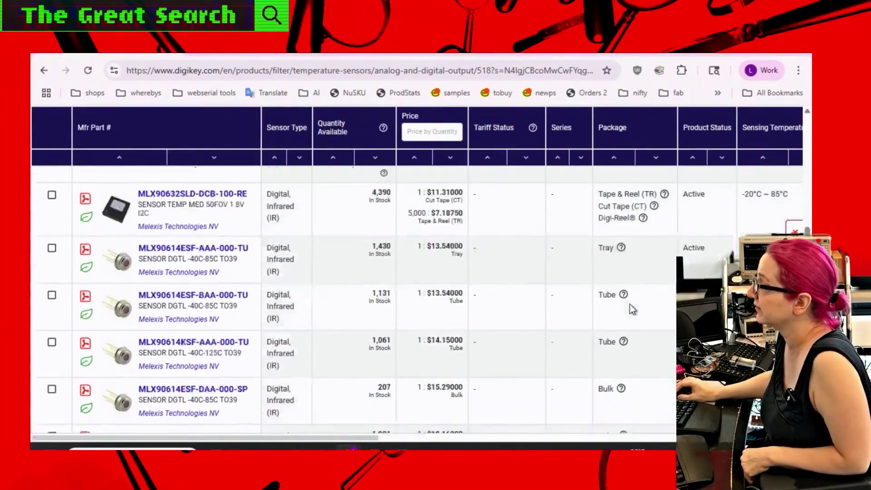
pyautogui.scroll(6, 630, 306)
pyautogui.scroll(-4, 630, 306)
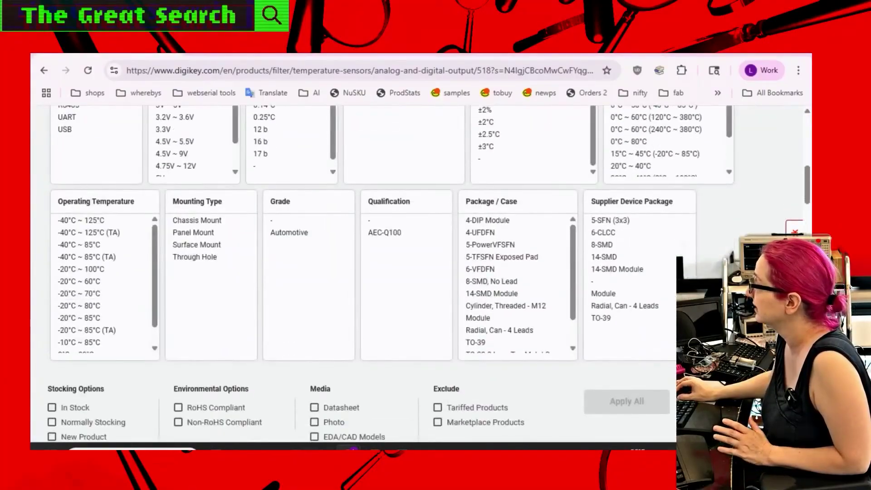
pyautogui.scroll(3, 430, 274)
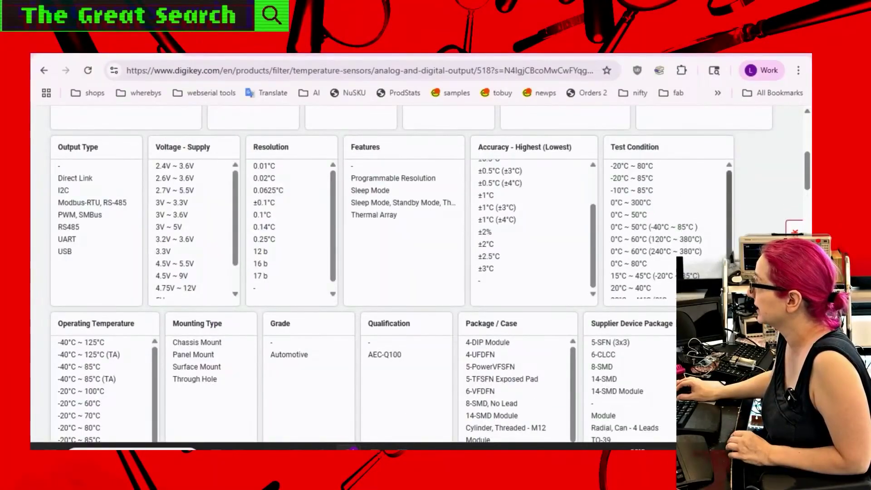
# - Move the Price column right after the part-number columns
pyautogui.scroll(-10, 426, 214)
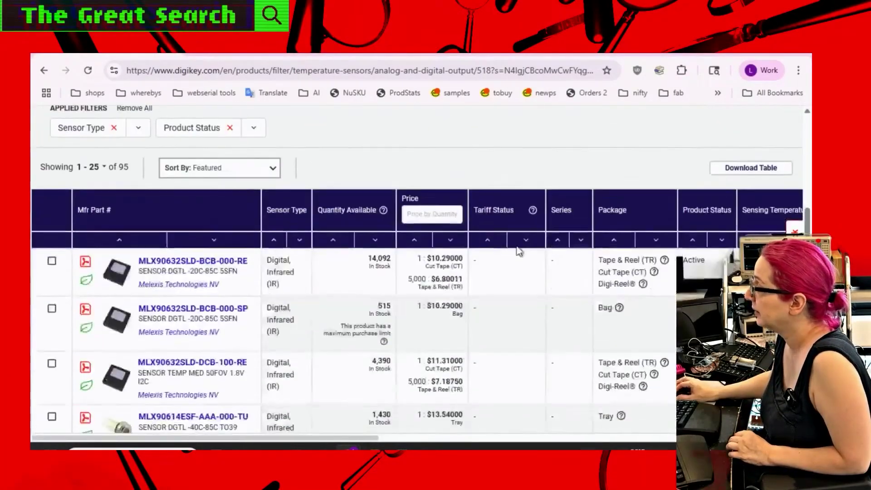
pyautogui.click(426, 215)
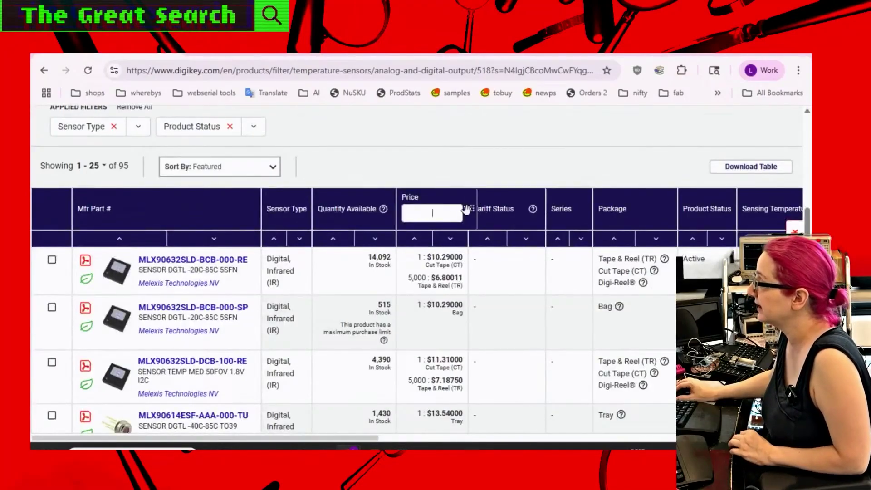
pyautogui.moveTo(471, 208); pyautogui.dragTo(325, 203)
pyautogui.scroll(-12, 380, 224)
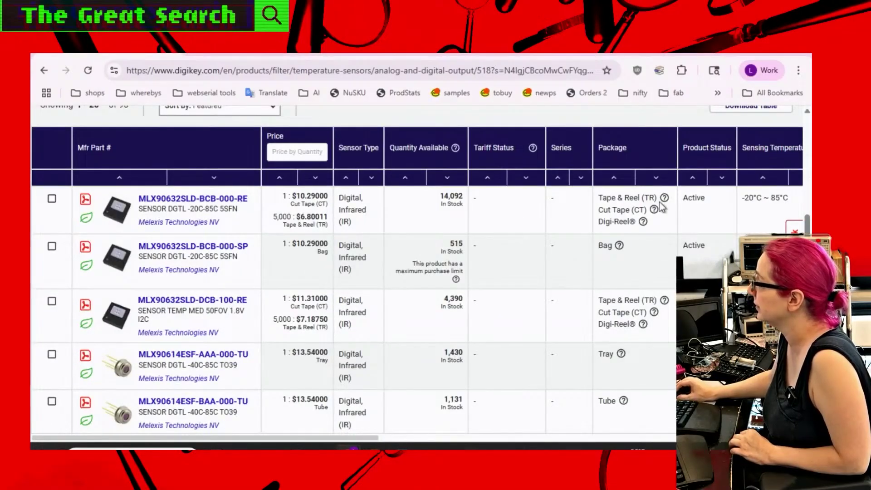
pyautogui.hscroll(10, 272, 318)
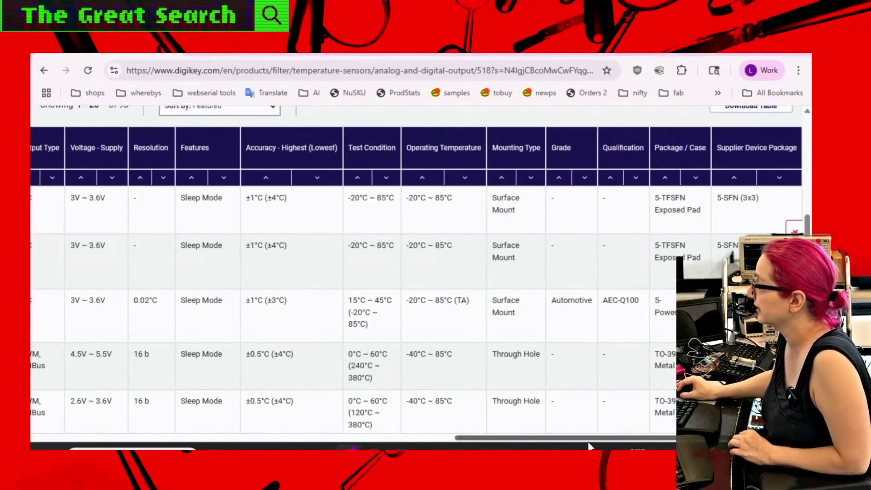
pyautogui.moveTo(588, 440); pyautogui.dragTo(165, 440)
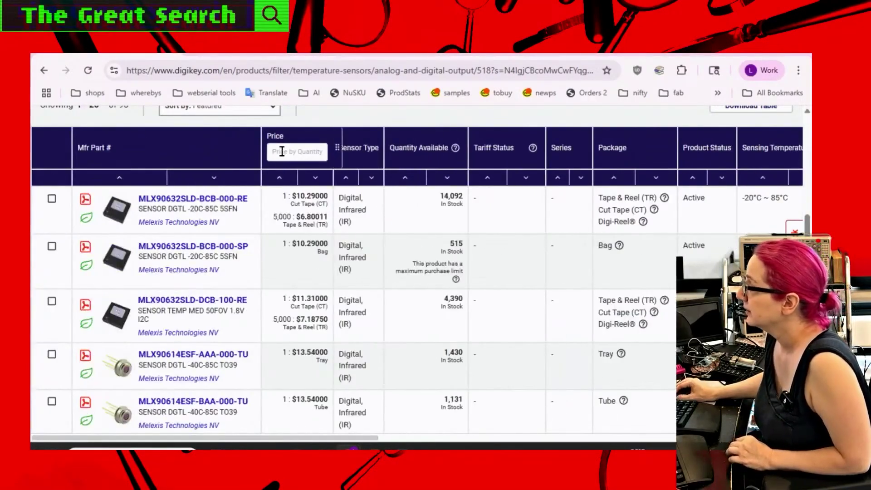
# - Reprice the results for a quantity of 250, led by ZTPD-2210 at $6.4125
pyautogui.click(282, 150)
pyautogui.write('250')
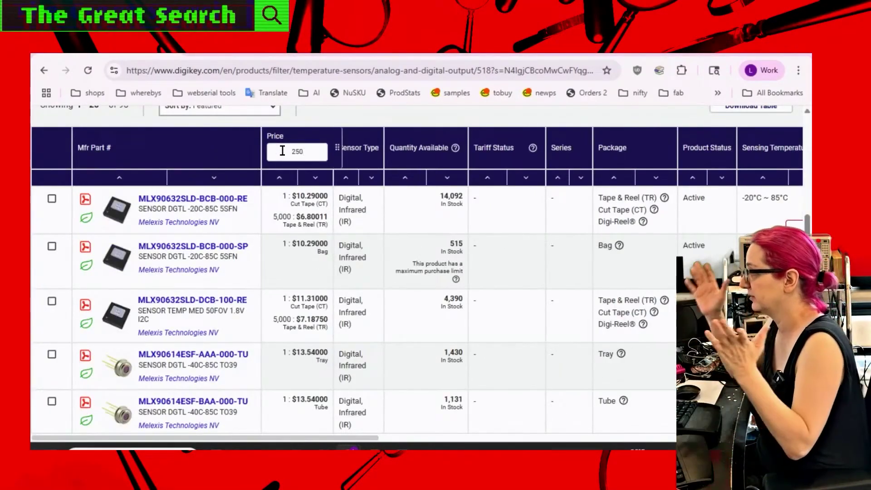
pyautogui.press('Return')
pyautogui.scroll(-10, 526, 358)
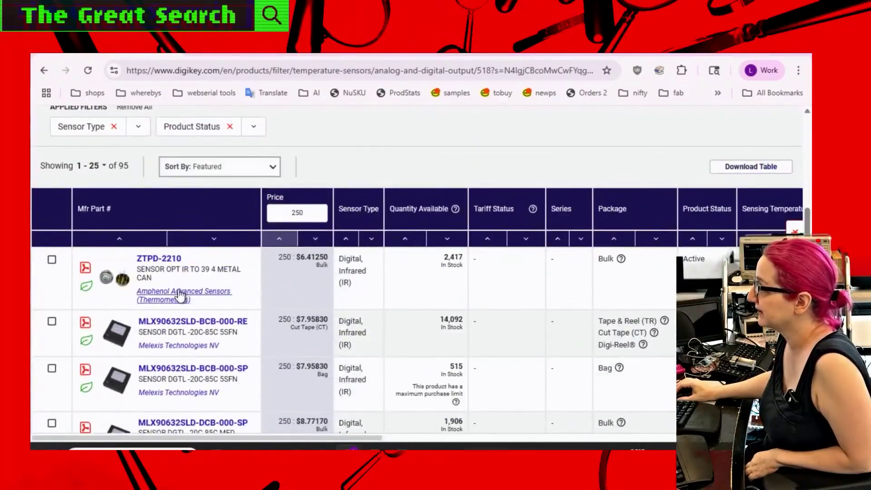
pyautogui.moveTo(111, 287)
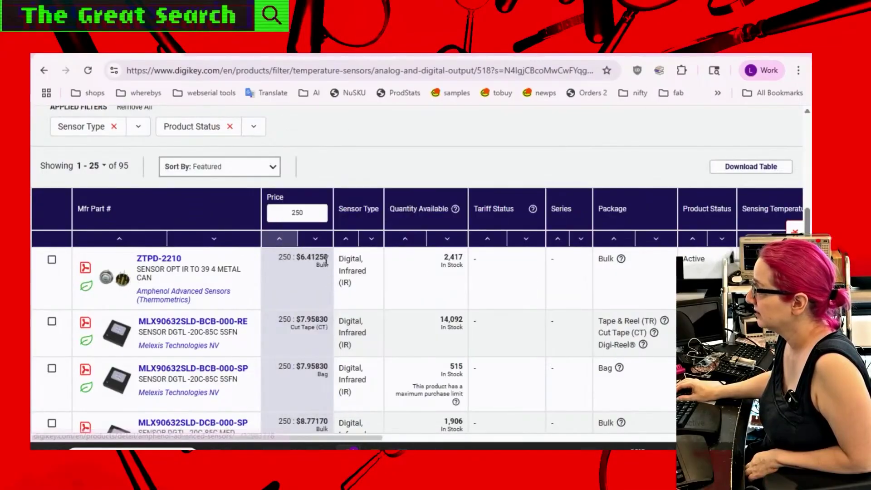
pyautogui.click(86, 268)
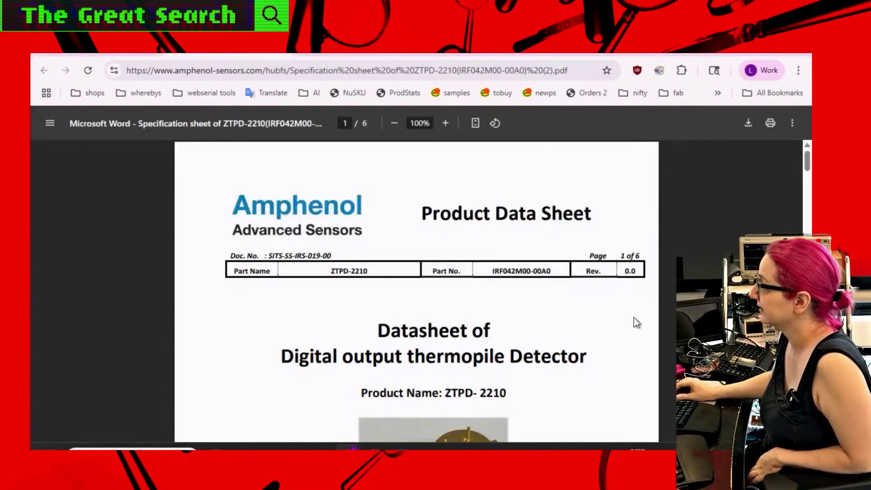
pyautogui.scroll(-15, 636, 323)
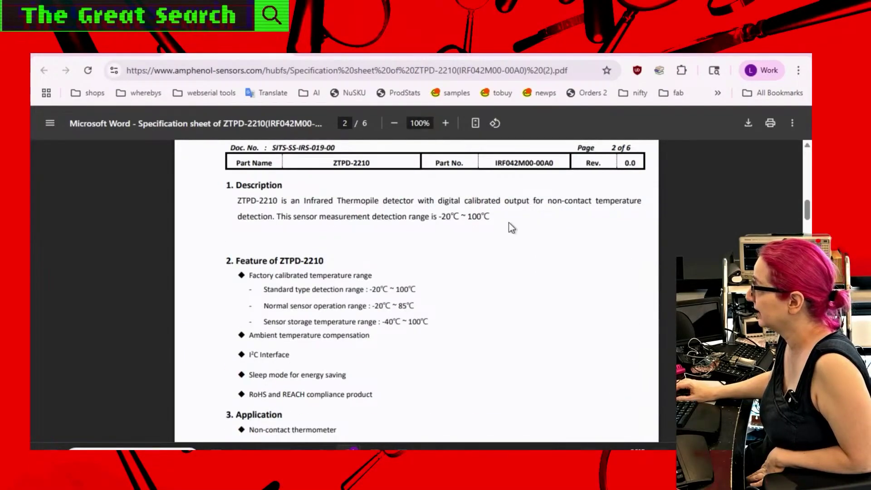
pyautogui.scroll(-5, 474, 285)
pyautogui.scroll(-3, 473, 281)
pyautogui.scroll(-5, 633, 323)
pyautogui.scroll(-5, 634, 326)
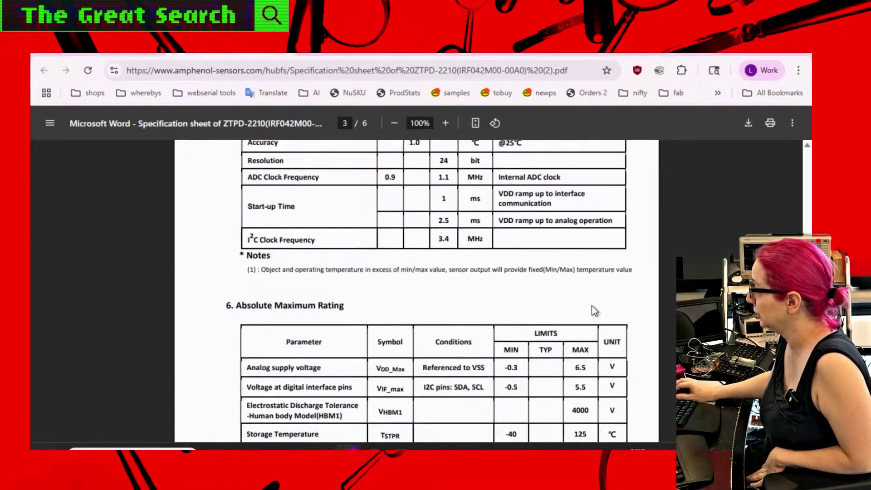
pyautogui.scroll(-5, 595, 311)
pyautogui.scroll(5, 595, 311)
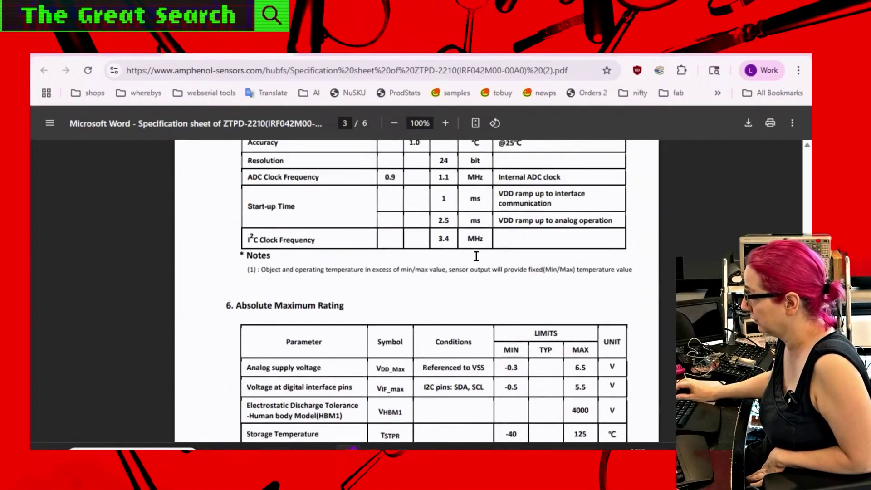
pyautogui.scroll(-10, 579, 236)
pyautogui.scroll(10, 578, 236)
pyautogui.scroll(-15, 581, 240)
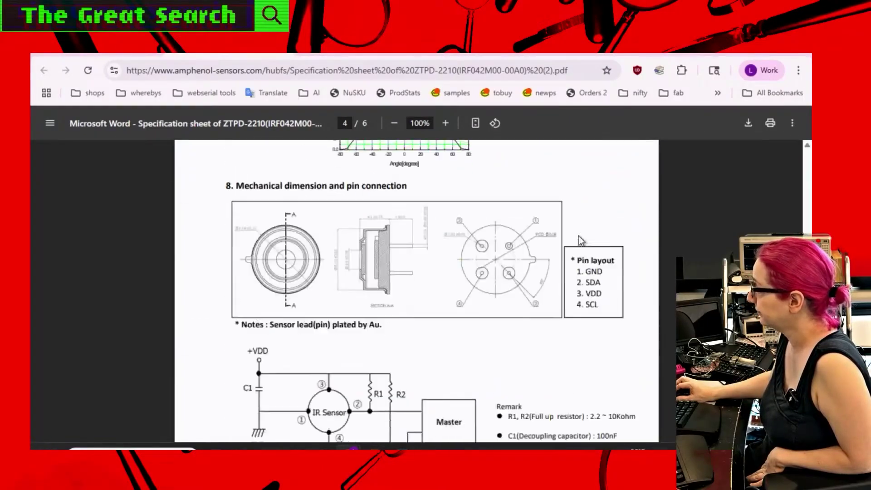
pyautogui.scroll(-10, 581, 236)
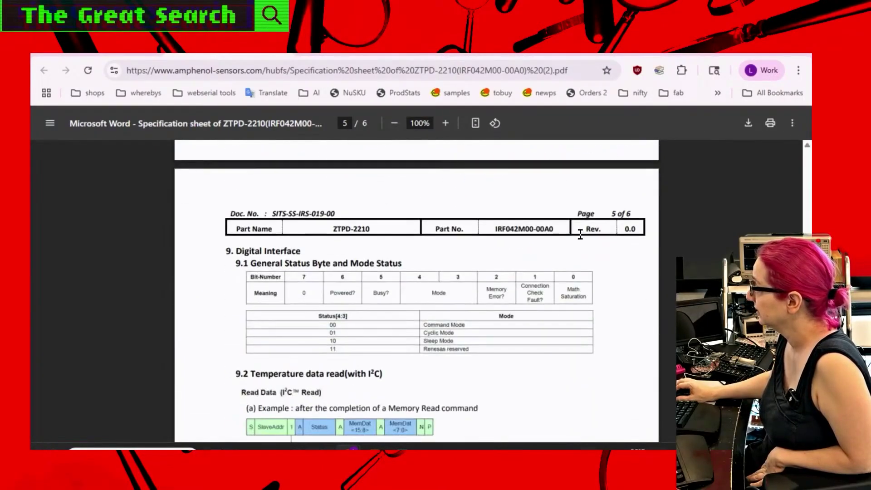
pyautogui.scroll(-5, 417, 291)
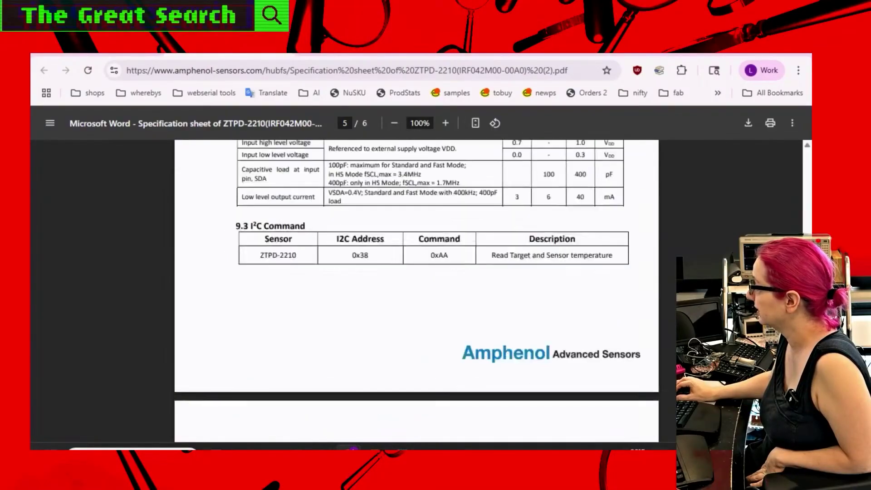
pyautogui.press('Home')
pyautogui.scroll(-10, 417, 290)
pyautogui.scroll(-6, 417, 291)
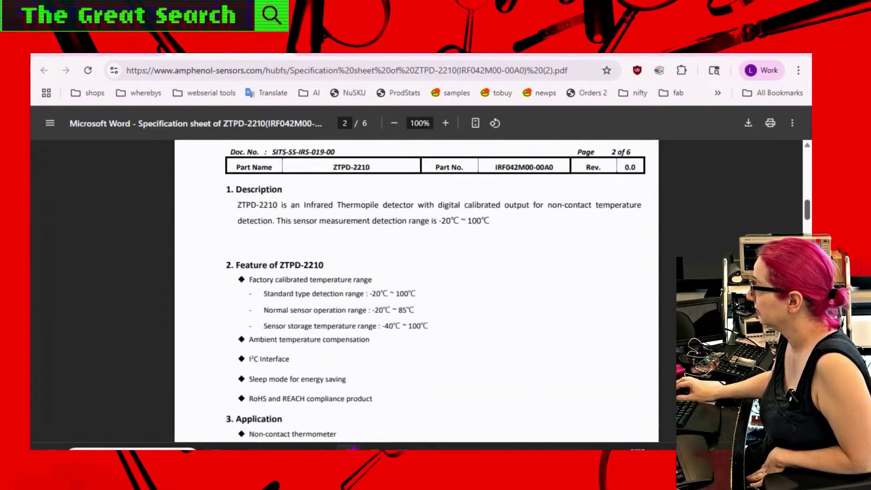
pyautogui.scroll(-4, 417, 291)
pyautogui.scroll(1, 417, 290)
pyautogui.scroll(-3, 416, 291)
pyautogui.scroll(-6, 417, 290)
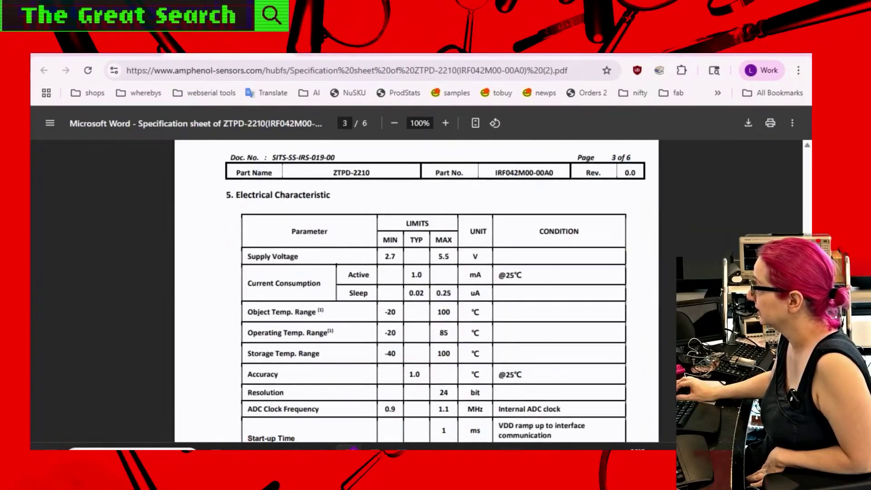
pyautogui.hotkey('ctrl', 'w')
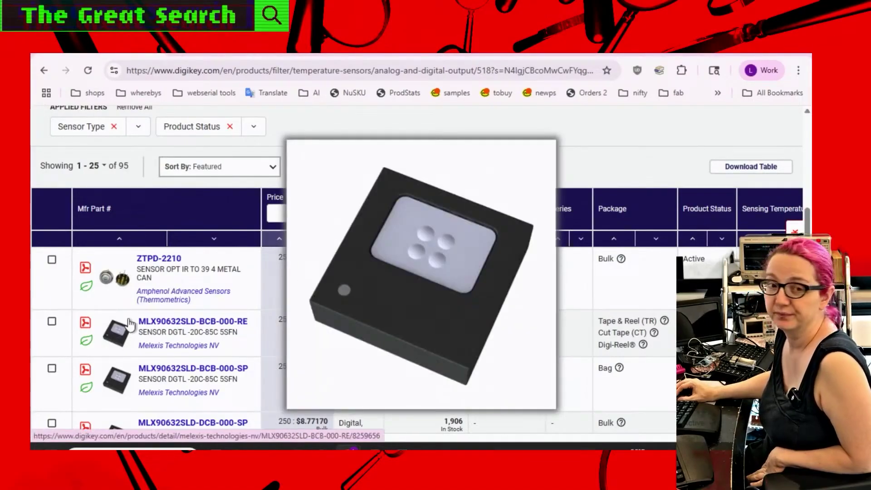
pyautogui.scroll(-1, 336, 304)
pyautogui.scroll(-8, 336, 304)
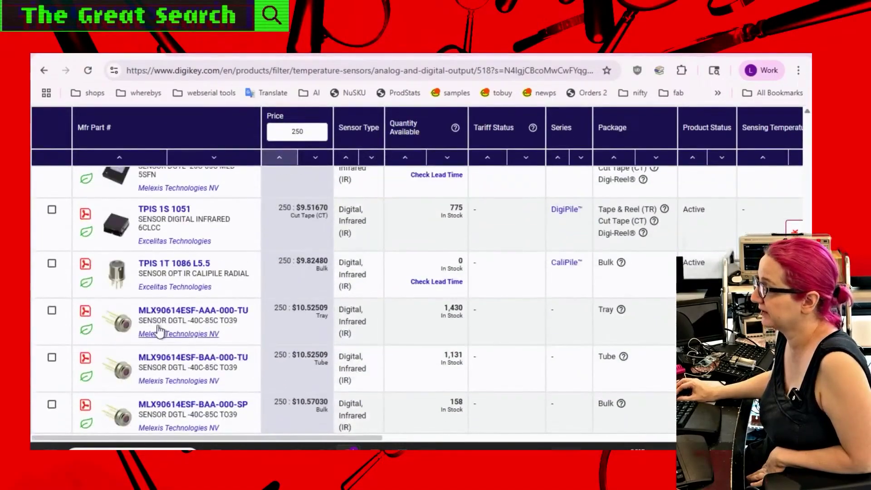
pyautogui.scroll(9, 513, 311)
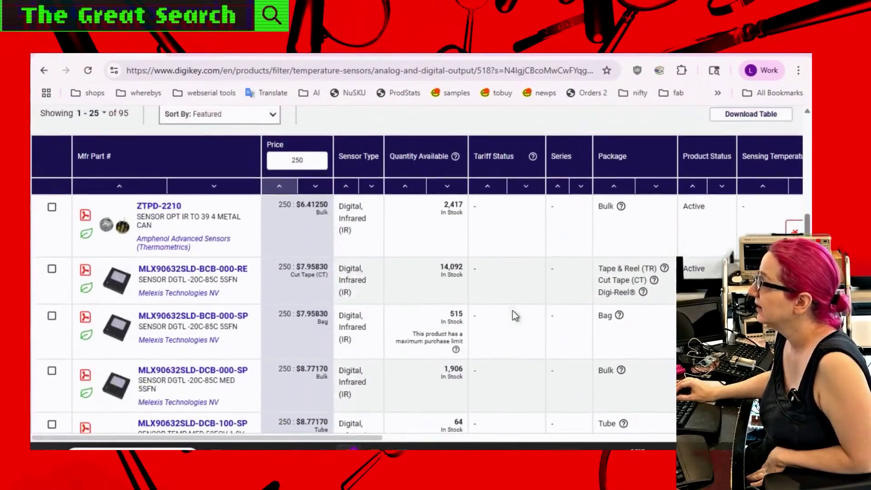
pyautogui.scroll(-1, 513, 311)
pyautogui.scroll(3, 513, 311)
pyautogui.scroll(-9, 499, 312)
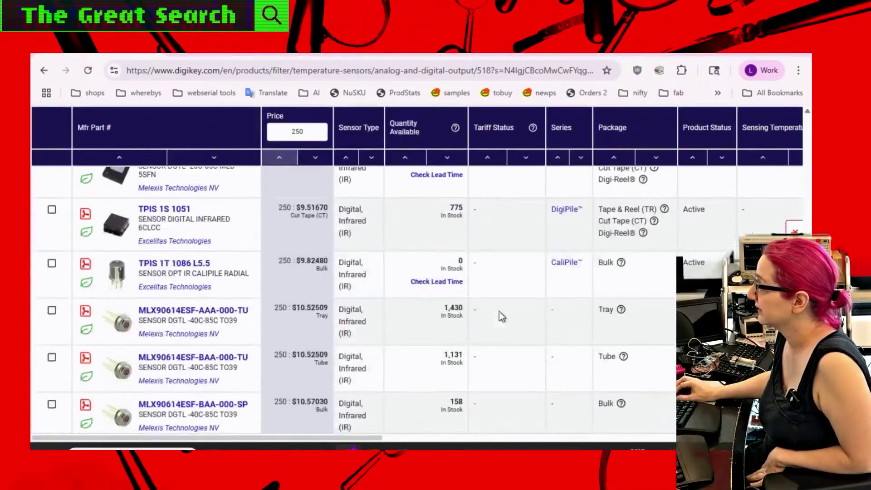
pyautogui.scroll(10, 498, 312)
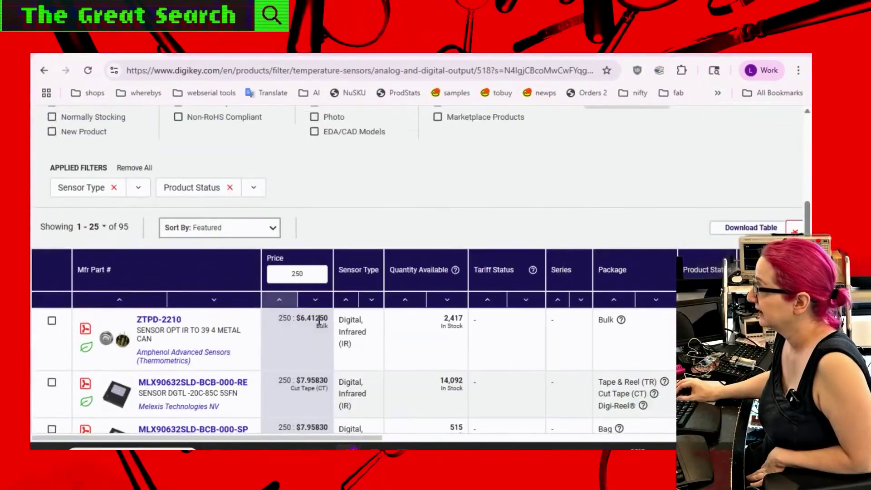
pyautogui.scroll(-2, 331, 370)
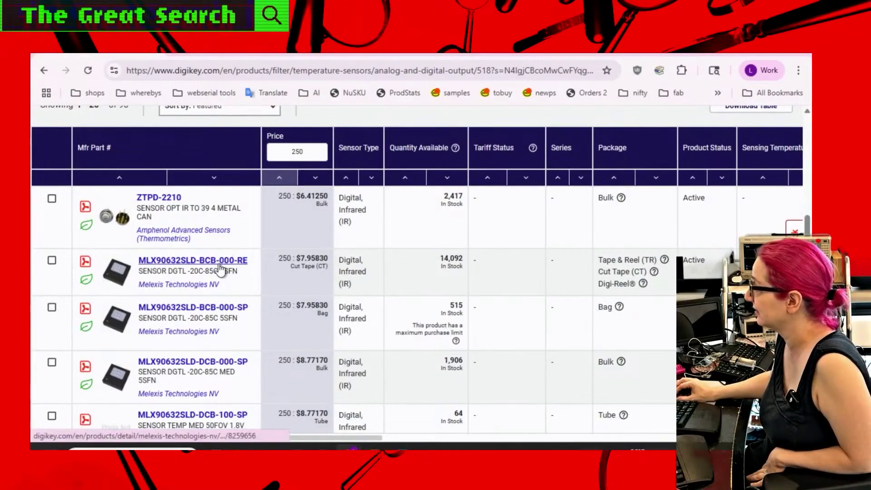
pyautogui.moveTo(119, 227)
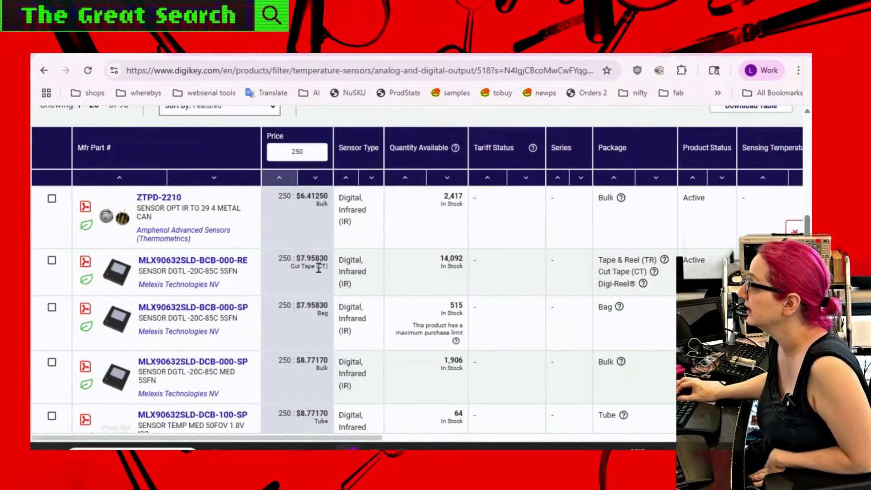
# - Apply the Surface Mount mounting-type filter, leaving 19 results led by MLX90632SLD-DCB-000-RE at $8.7975
pyautogui.scroll(10, 394, 272)
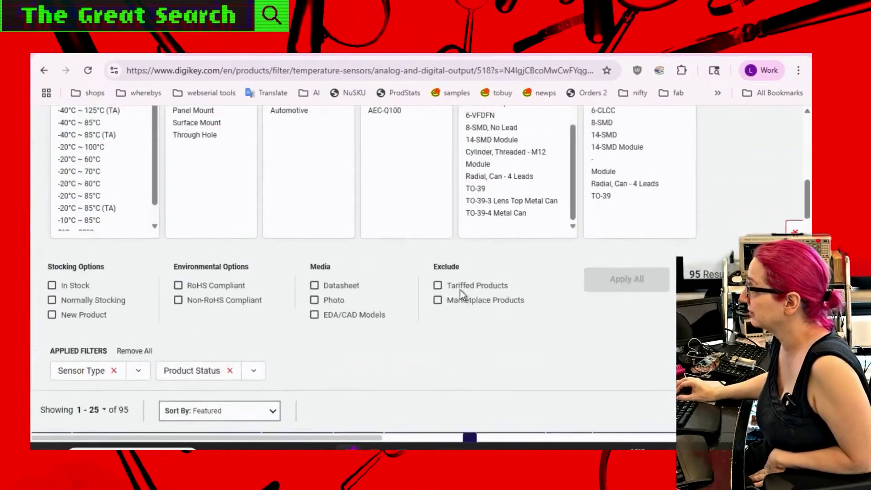
pyautogui.scroll(3, 710, 241)
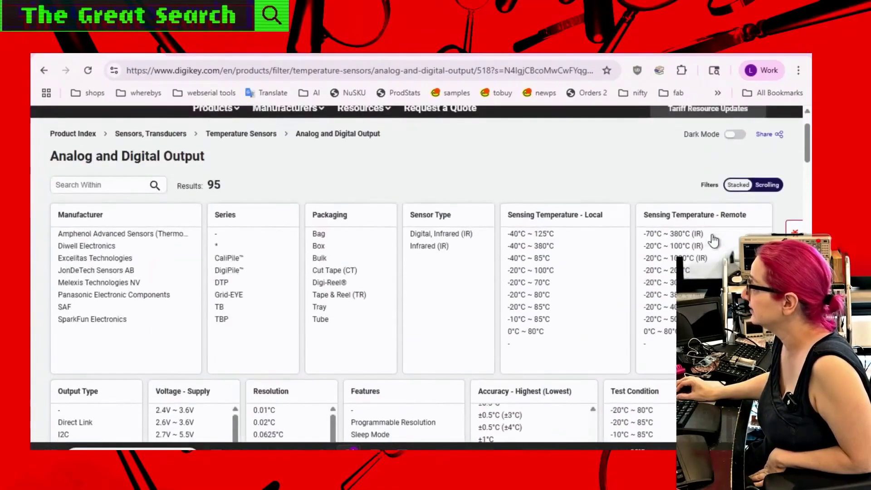
pyautogui.scroll(-3, 472, 173)
pyautogui.scroll(-2, 673, 263)
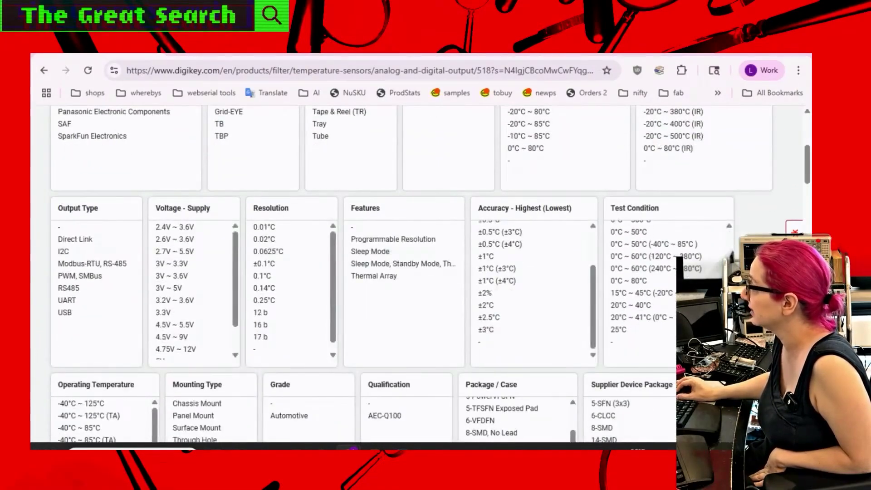
pyautogui.scroll(-4, 421, 274)
pyautogui.scroll(4, 394, 272)
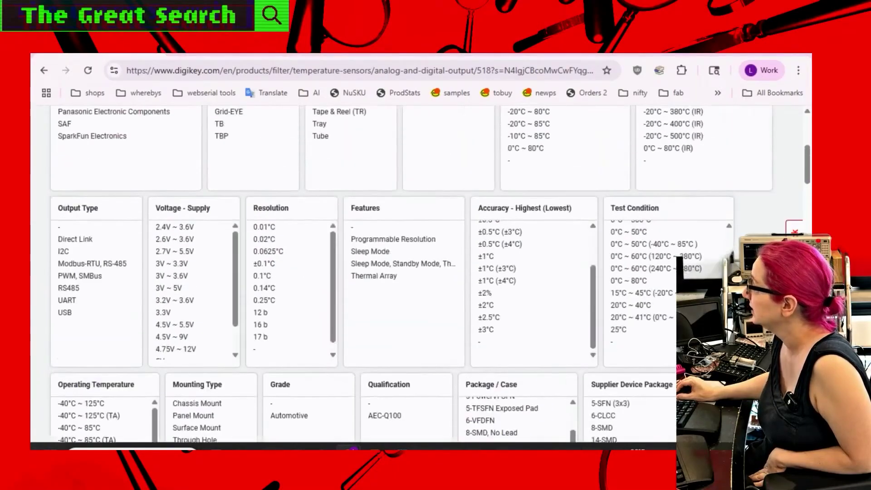
pyautogui.scroll(-3, 159, 308)
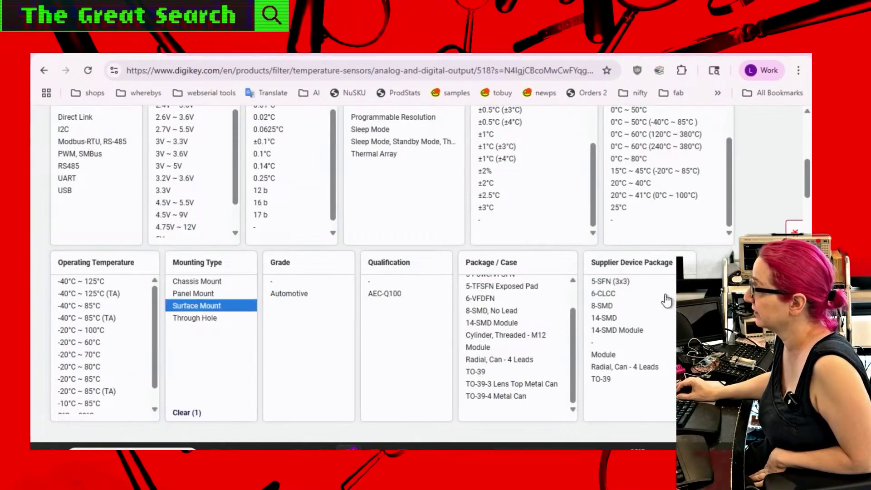
pyautogui.scroll(-4, 660, 290)
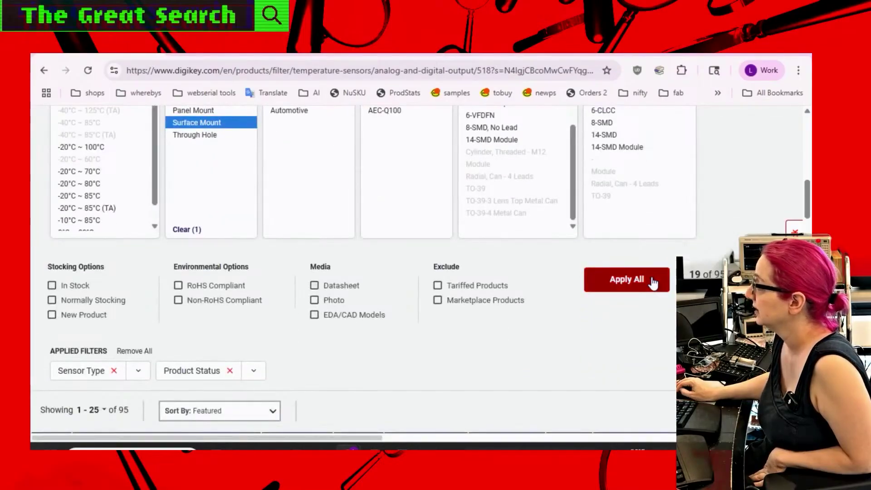
pyautogui.click(653, 282)
pyautogui.scroll(-12, 481, 237)
pyautogui.scroll(-1, 482, 238)
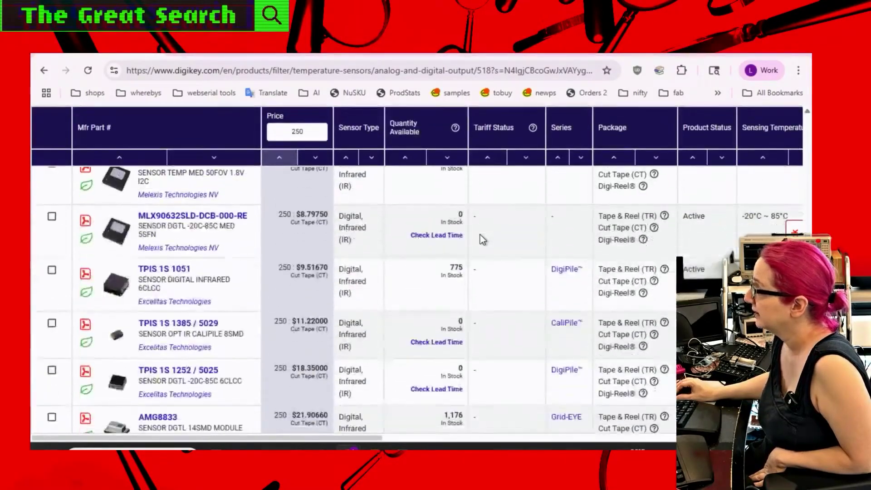
pyautogui.moveTo(117, 336)
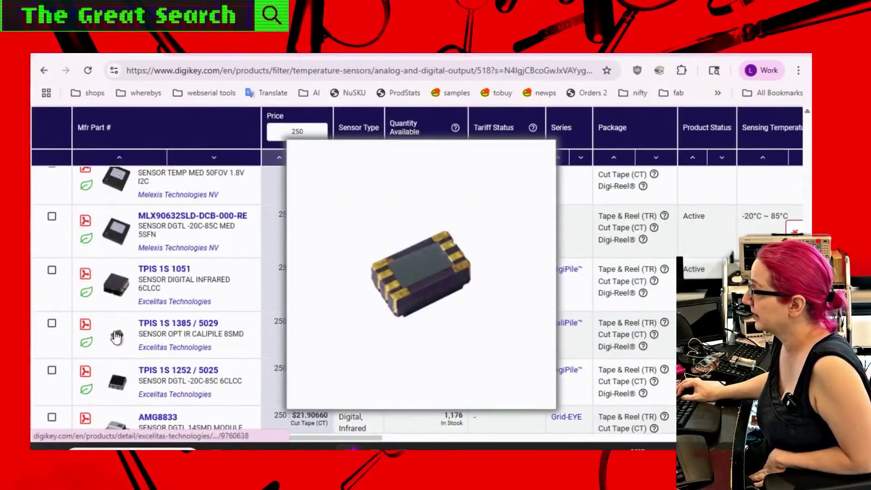
pyautogui.scroll(-1, 130, 324)
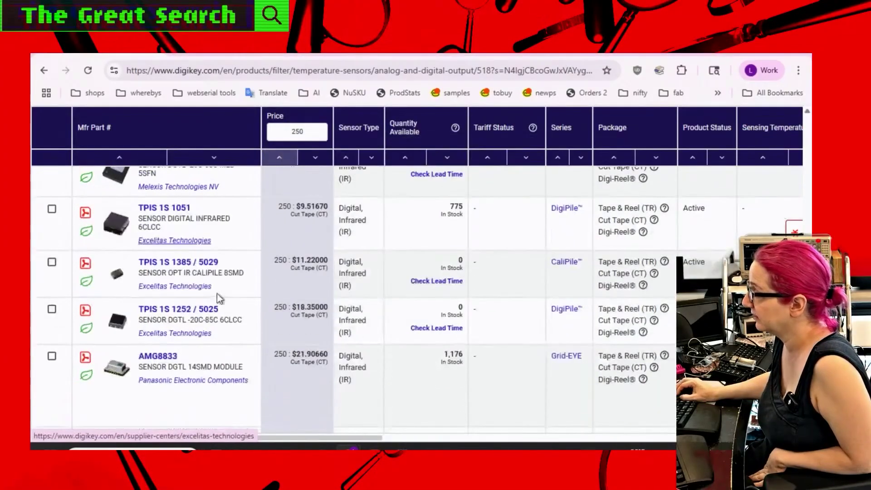
pyautogui.scroll(-1, 135, 310)
pyautogui.moveTo(122, 313)
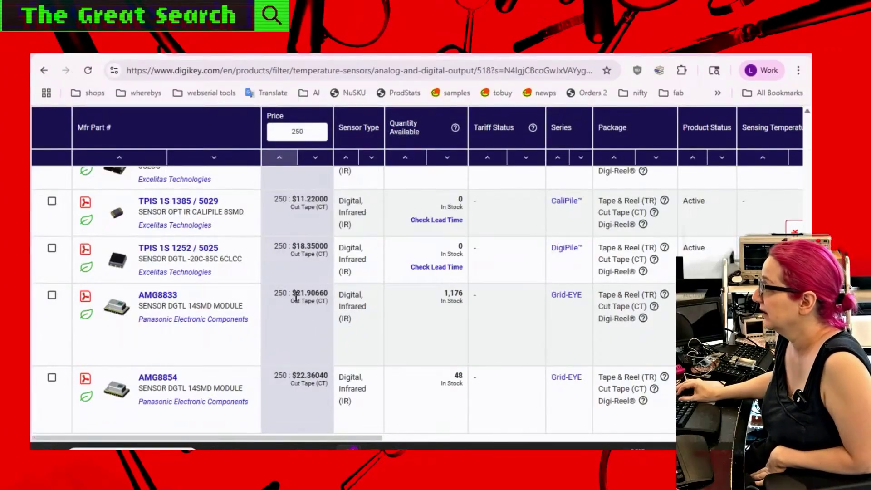
pyautogui.scroll(-7, 185, 310)
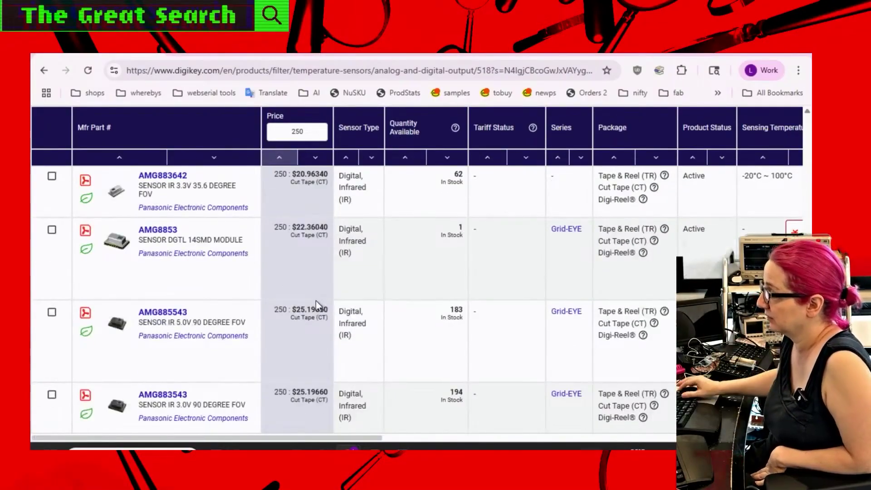
pyautogui.scroll(-4, 213, 182)
pyautogui.scroll(-4, 268, 320)
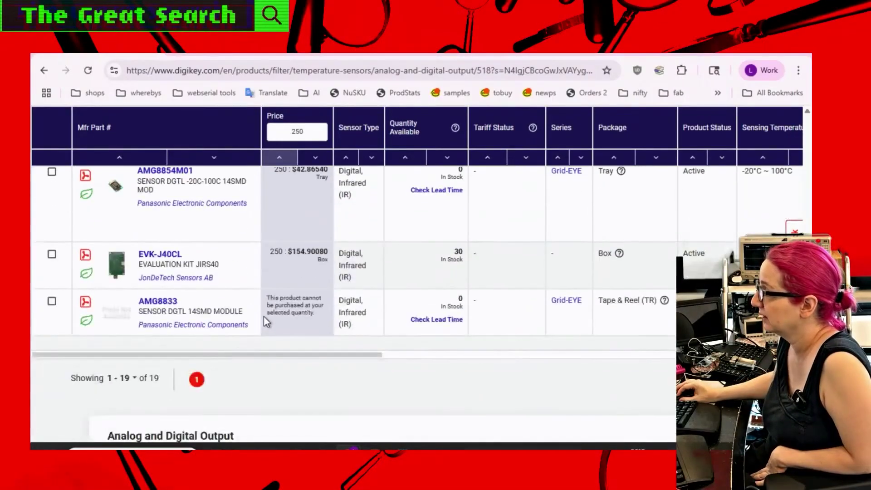
pyautogui.scroll(10, 277, 316)
pyautogui.scroll(10, 281, 314)
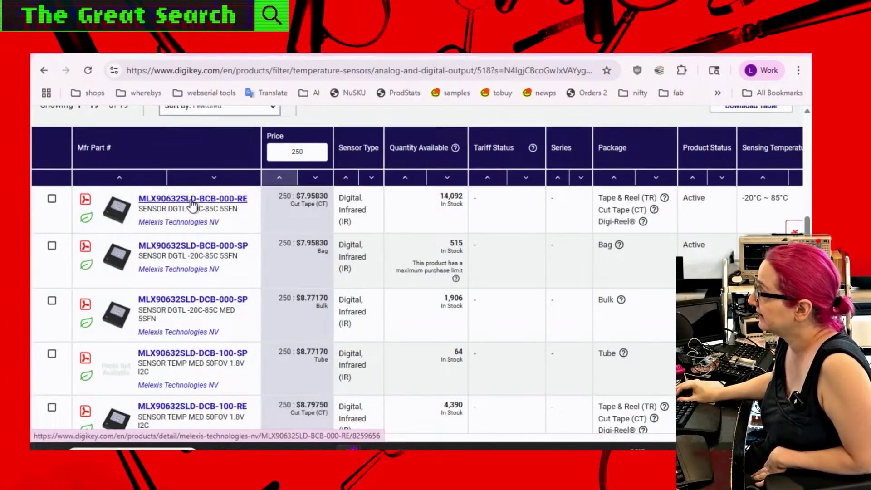
# - Download the MLX90632 datasheet PDF from the MLX90632SLD-BCB-000-RE product page and open it
pyautogui.click(193, 200)
pyautogui.scroll(-3, 440, 234)
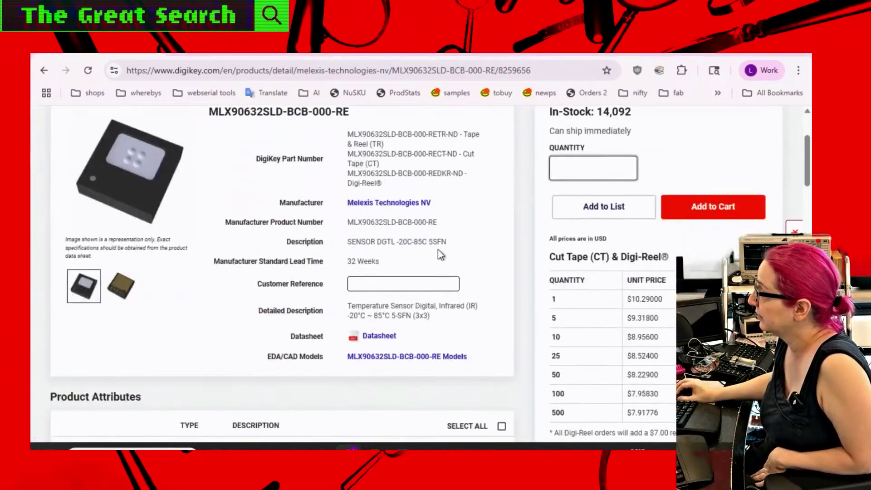
pyautogui.click(381, 337)
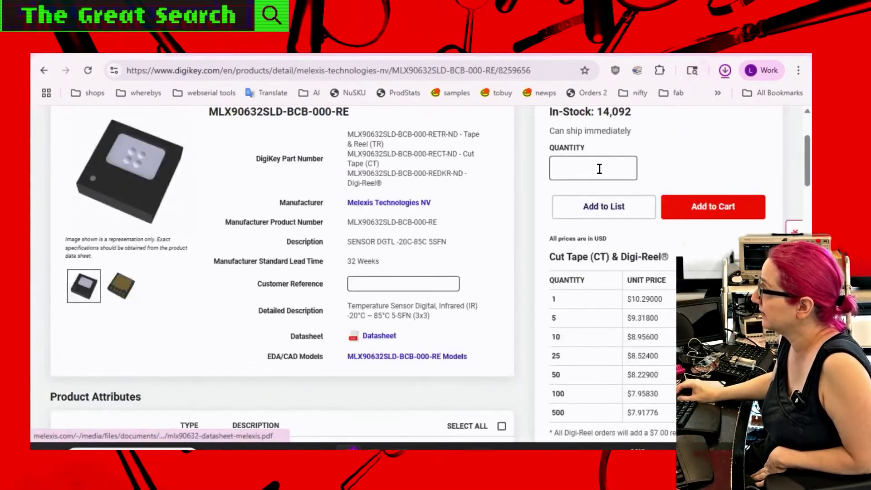
pyautogui.click(668, 106)
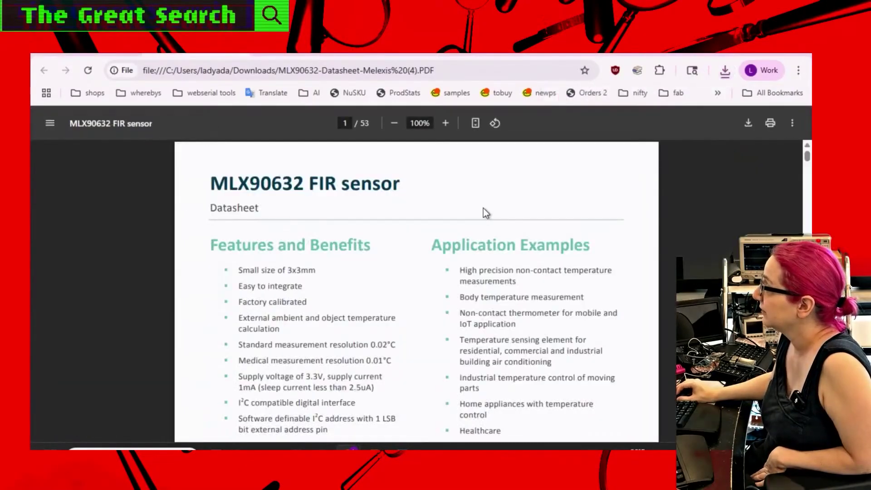
# - Read through the datasheet down to the worked object-temperature example (27.2048027°C)
pyautogui.scroll(-2, 596, 270)
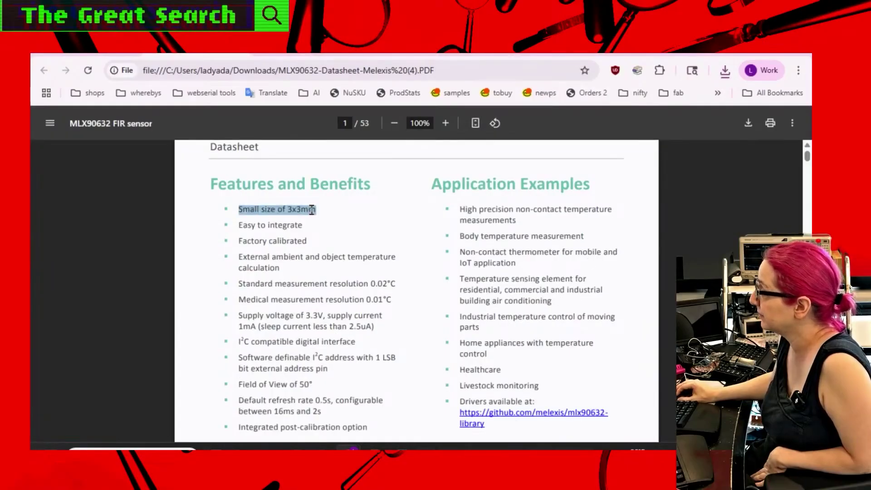
pyautogui.scroll(-4, 429, 218)
pyautogui.moveTo(238, 193)
pyautogui.mouseDown()
pyautogui.moveTo(393, 205)
pyautogui.moveTo(231, 180)
pyautogui.moveTo(248, 181)
pyautogui.mouseUp()
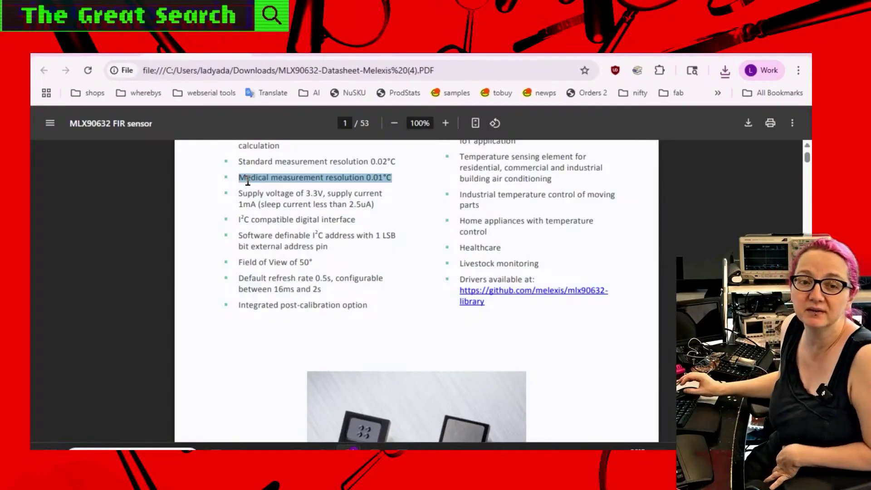
pyautogui.scroll(-20, 412, 359)
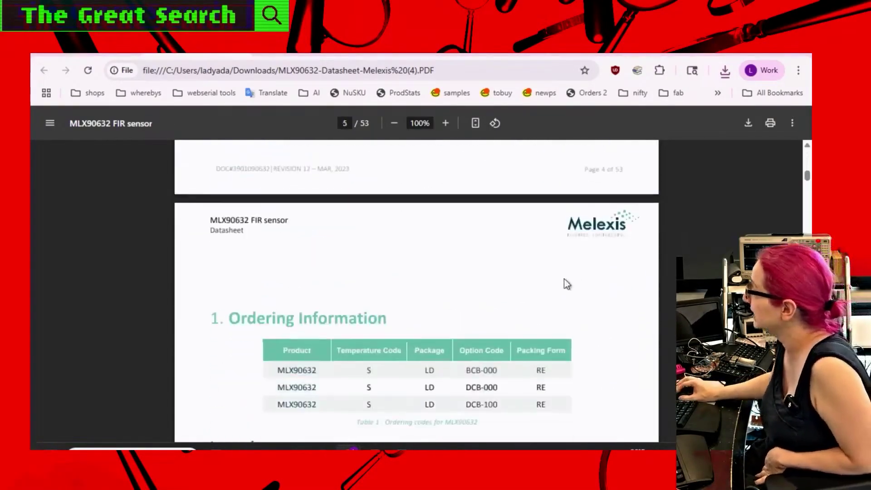
pyautogui.scroll(-20, 567, 272)
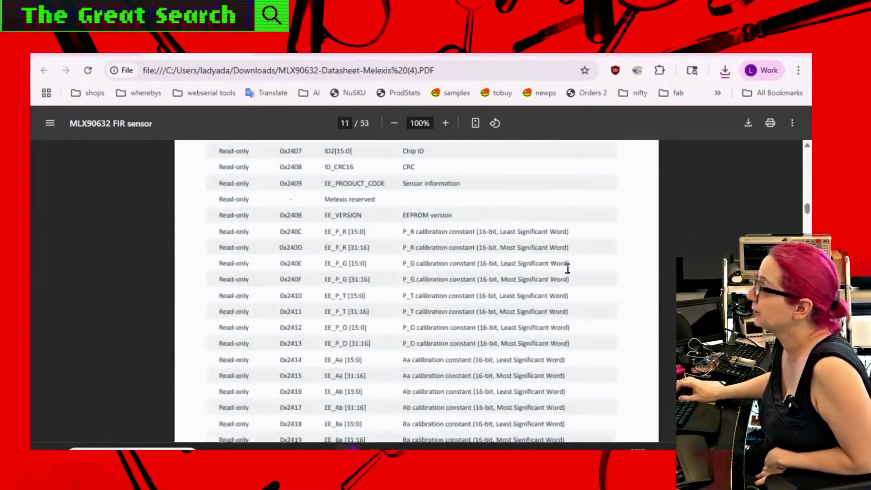
pyautogui.scroll(-20, 568, 267)
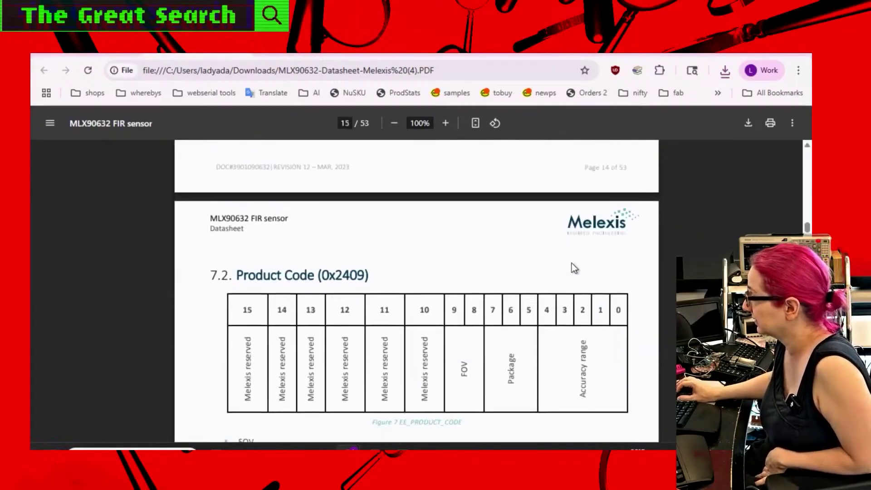
pyautogui.scroll(-20, 576, 265)
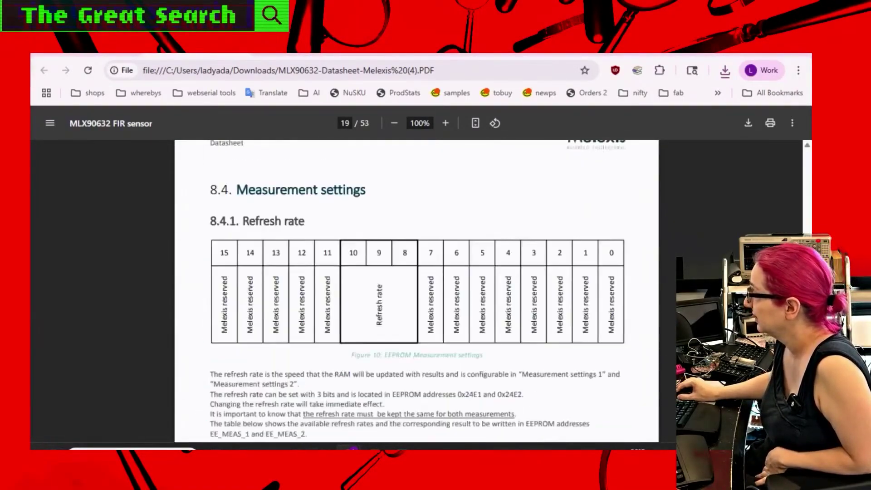
pyautogui.rightClick(623, 175)
pyautogui.scroll(15, 678, 160)
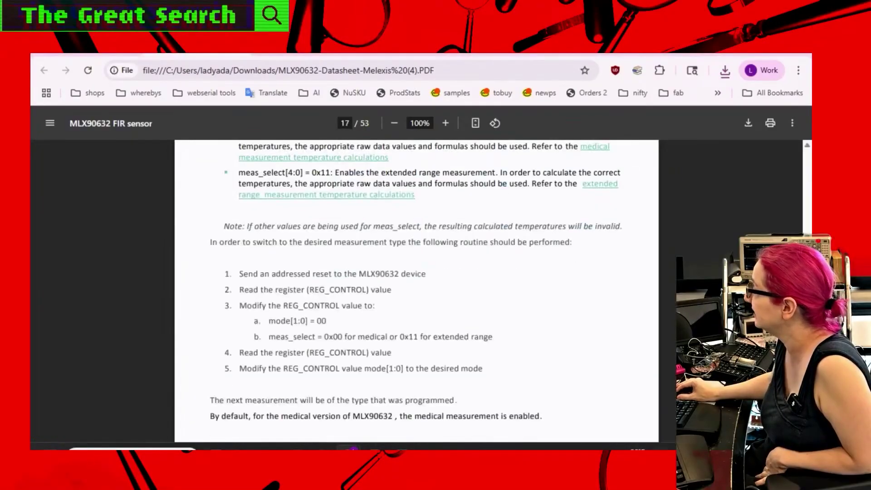
pyautogui.scroll(-20, 417, 290)
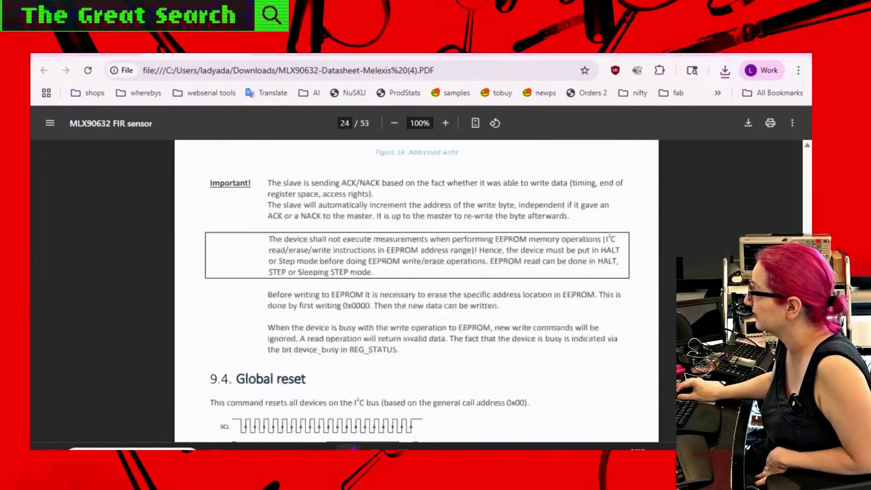
pyautogui.scroll(-20, 417, 291)
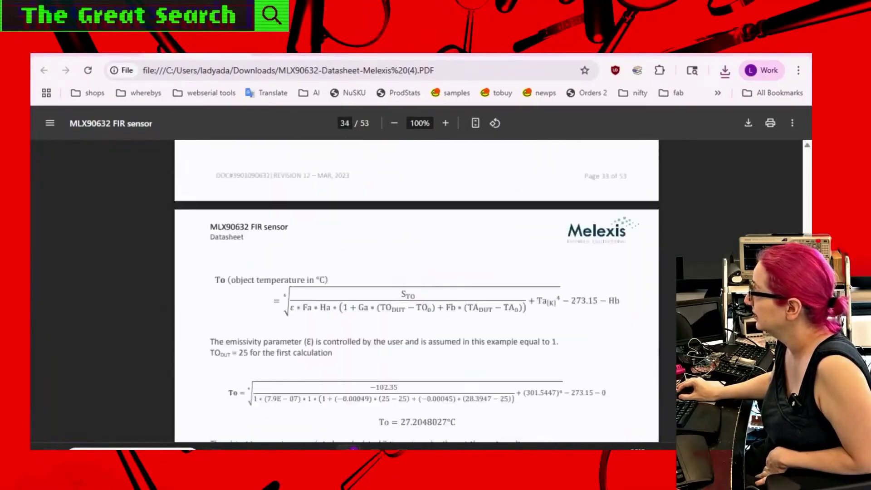
# - Scroll to datasheet pages 41–42 and review the standard and medical accuracy charts
pyautogui.scroll(-20, 416, 291)
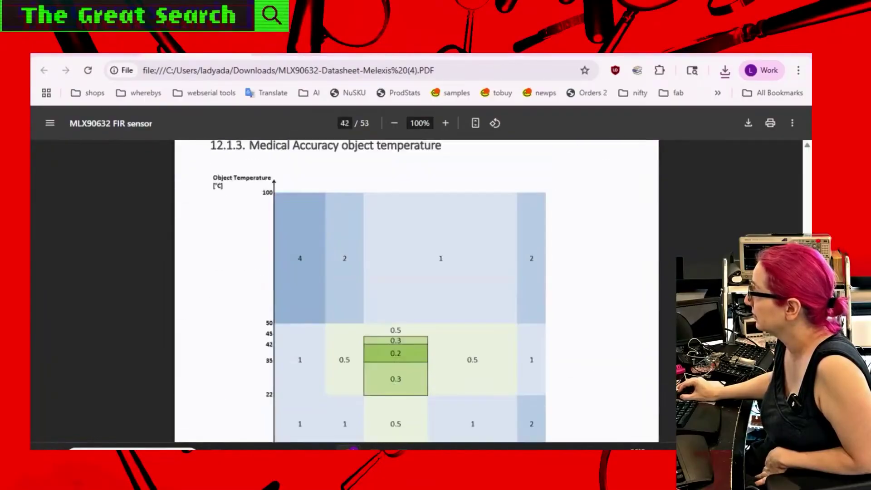
pyautogui.scroll(-5, 646, 309)
pyautogui.scroll(9, 646, 309)
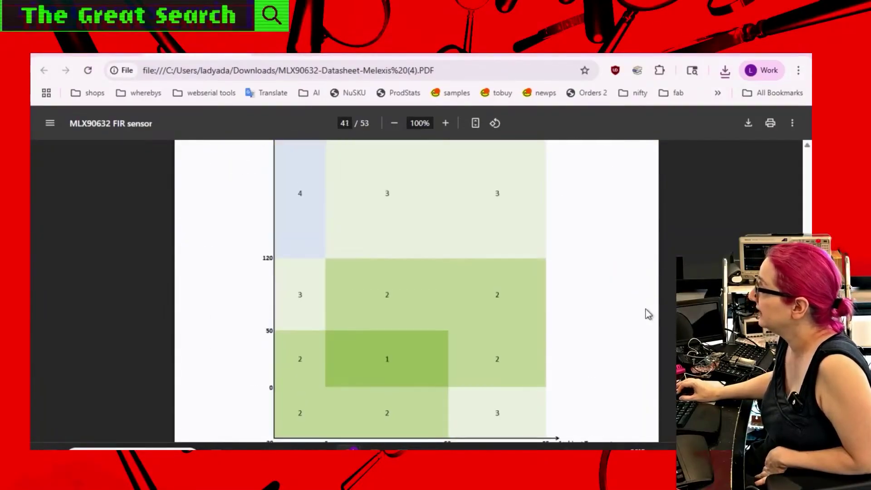
pyautogui.scroll(4, 415, 314)
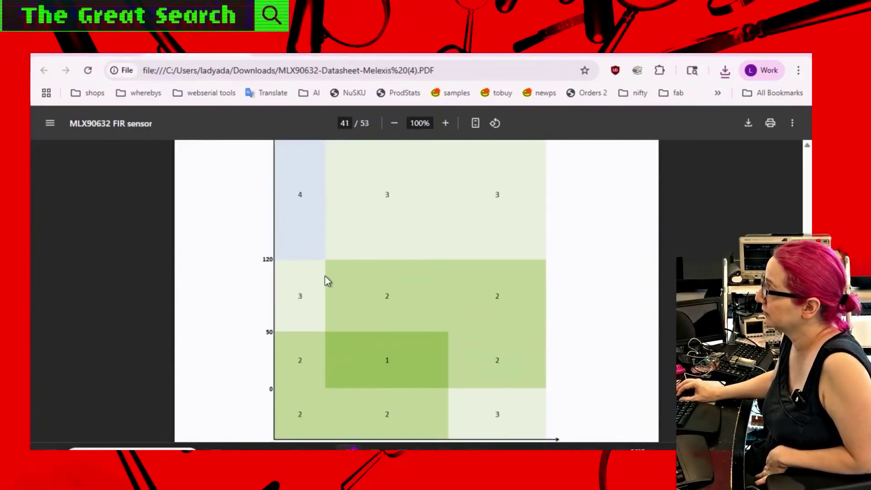
pyautogui.scroll(-3, 451, 259)
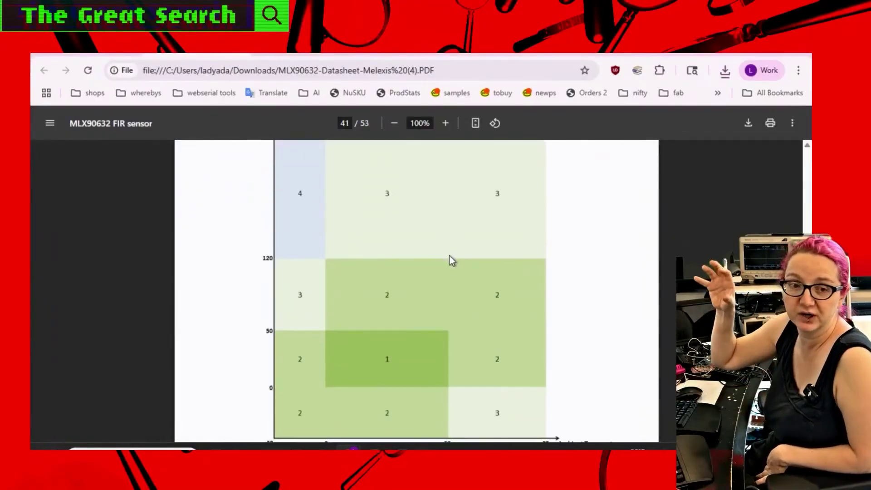
pyautogui.scroll(-3, 425, 249)
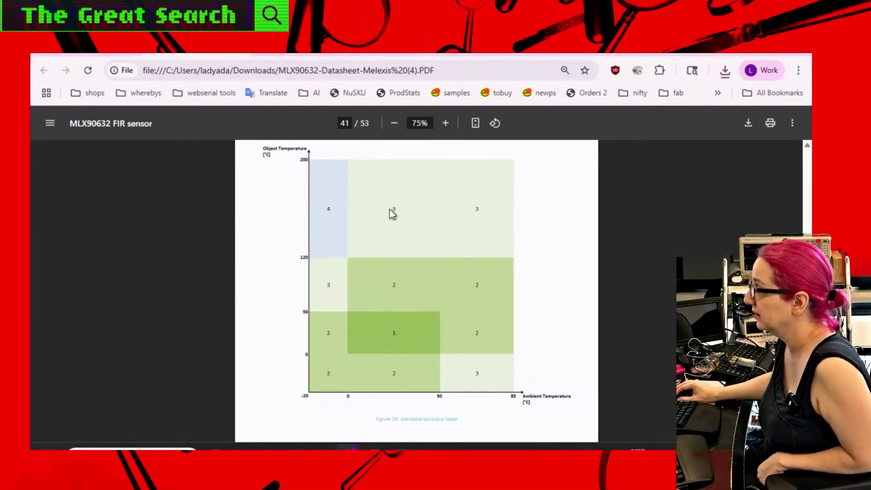
pyautogui.scroll(-6, 395, 238)
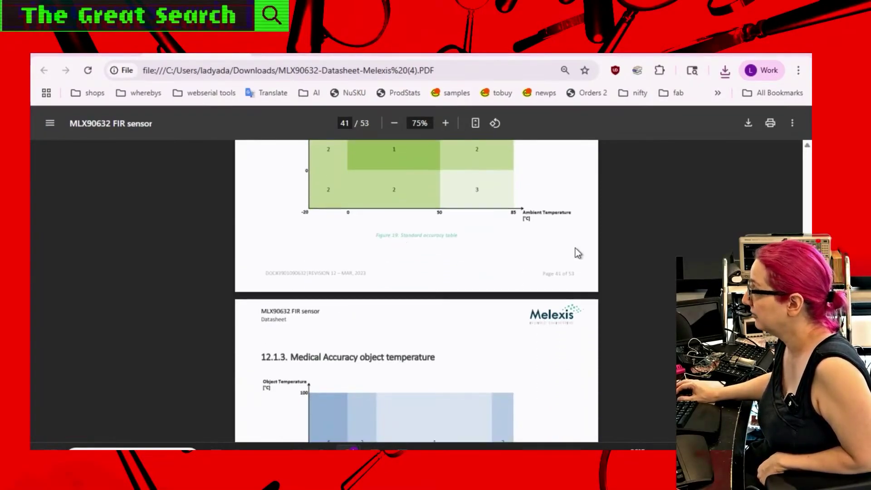
pyautogui.scroll(-4, 428, 259)
pyautogui.scroll(2, 407, 281)
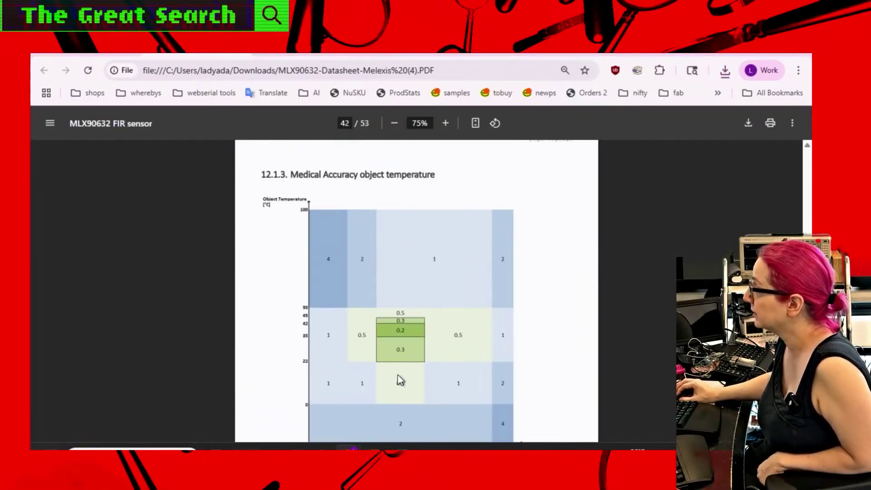
pyautogui.scroll(-2, 428, 294)
pyautogui.scroll(2, 418, 252)
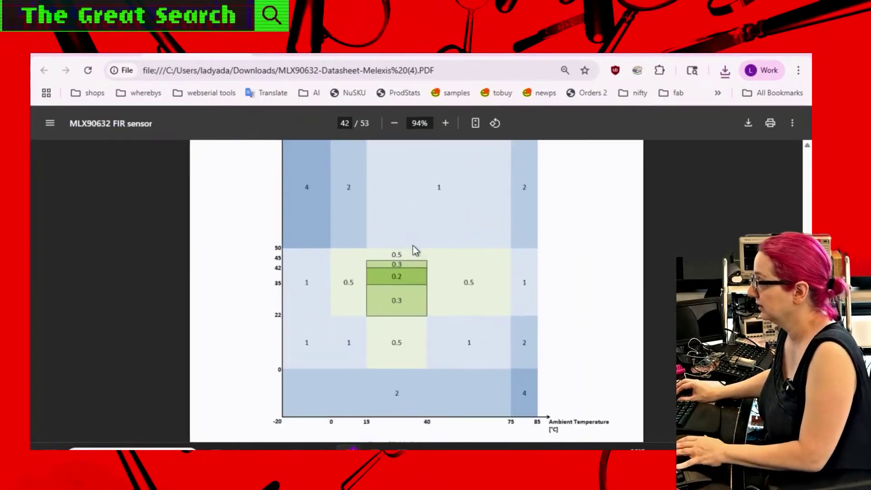
pyautogui.scroll(3, 394, 281)
# - Close the datasheet tab, returning to the MLX90632SLD-BCB-000-RE page (14,092 in stock, $10.29)
pyautogui.scroll(-2, 394, 280)
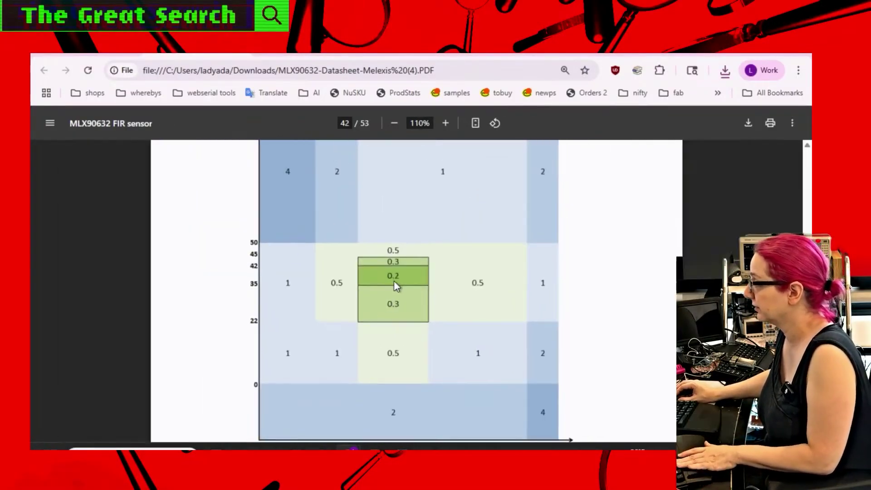
pyautogui.scroll(-2, 504, 240)
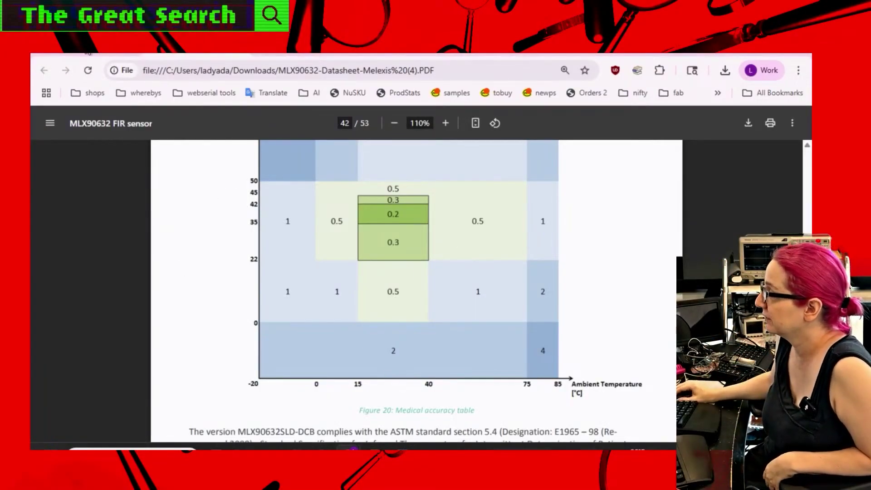
pyautogui.hotkey('ctrl', 'w')
pyautogui.scroll(1, 428, 260)
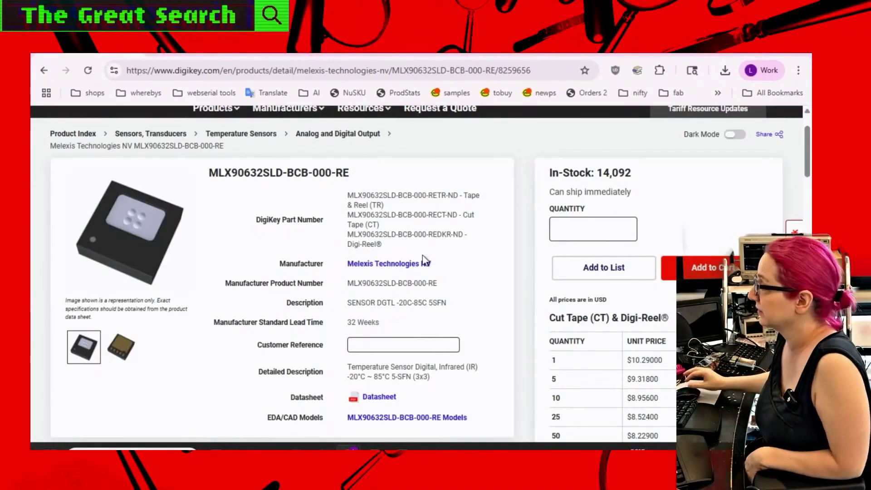
pyautogui.scroll(-1, 393, 215)
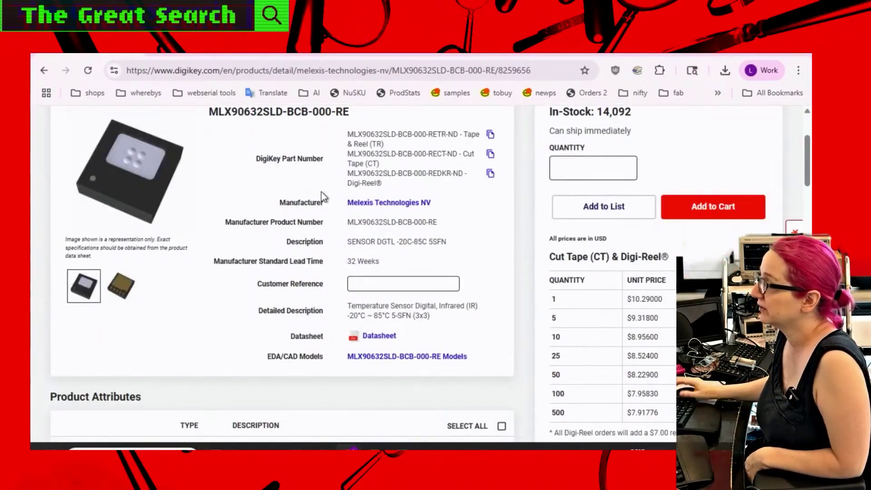